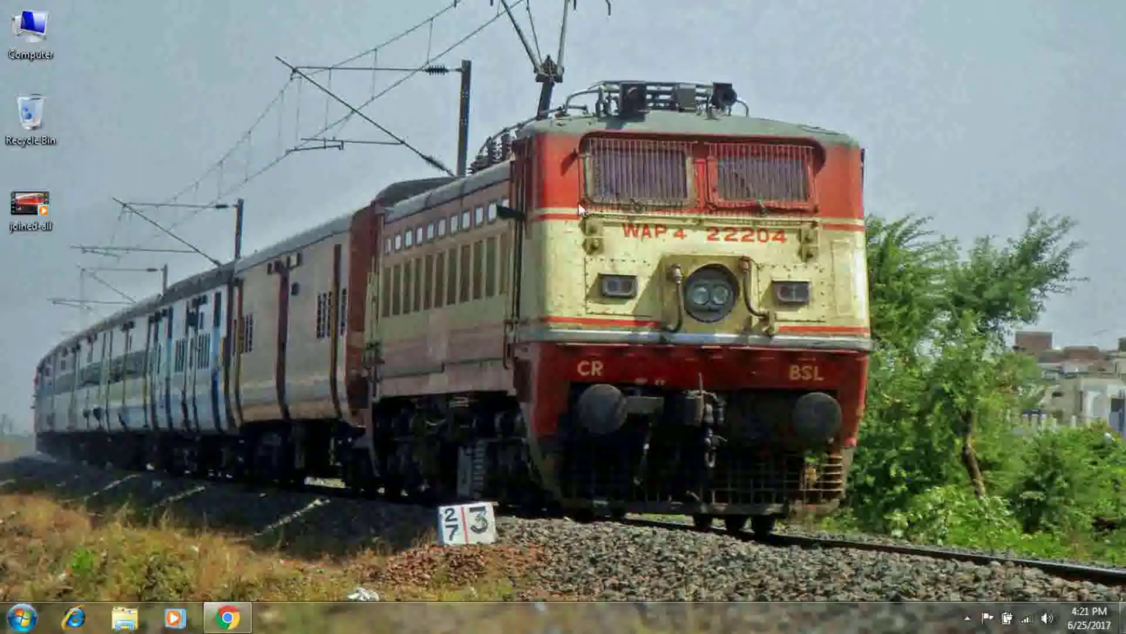
{"action": "left_click_drag", "start_coordinate": [533, 132], "coordinate": [859, 508]}
{"action": "left_click_drag", "start_coordinate": [665, 252], "coordinate": [752, 333]}
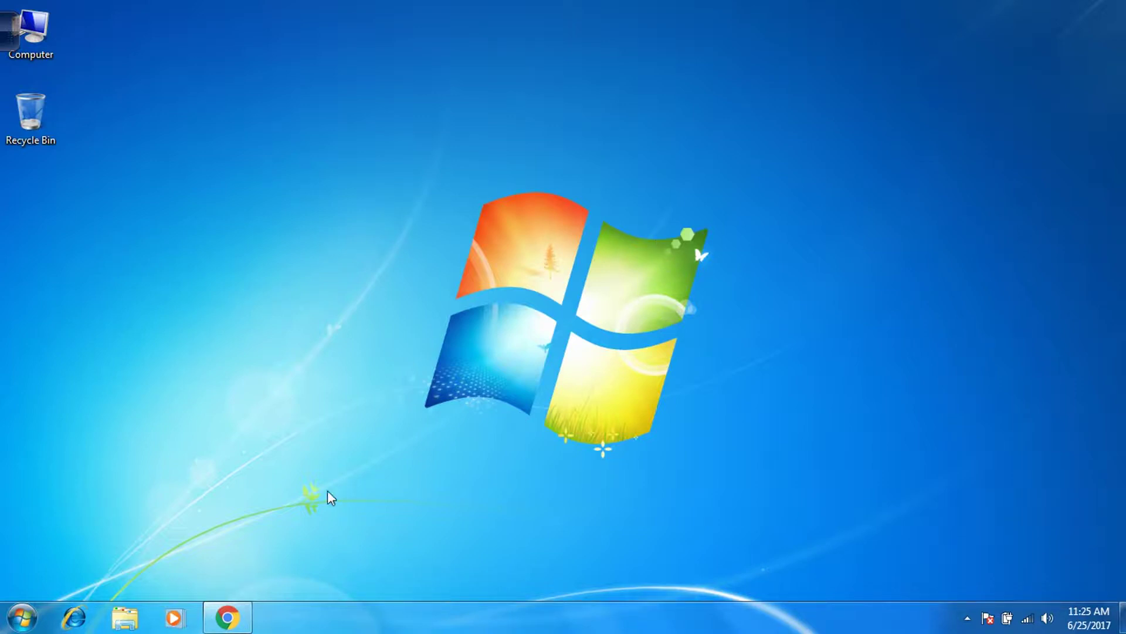
Bring up the channel intro video page in Chrome, look at its subscribe, share, like and comments areas, and minimize the browser.
{"action": "left_click", "coordinate": [235, 618]}
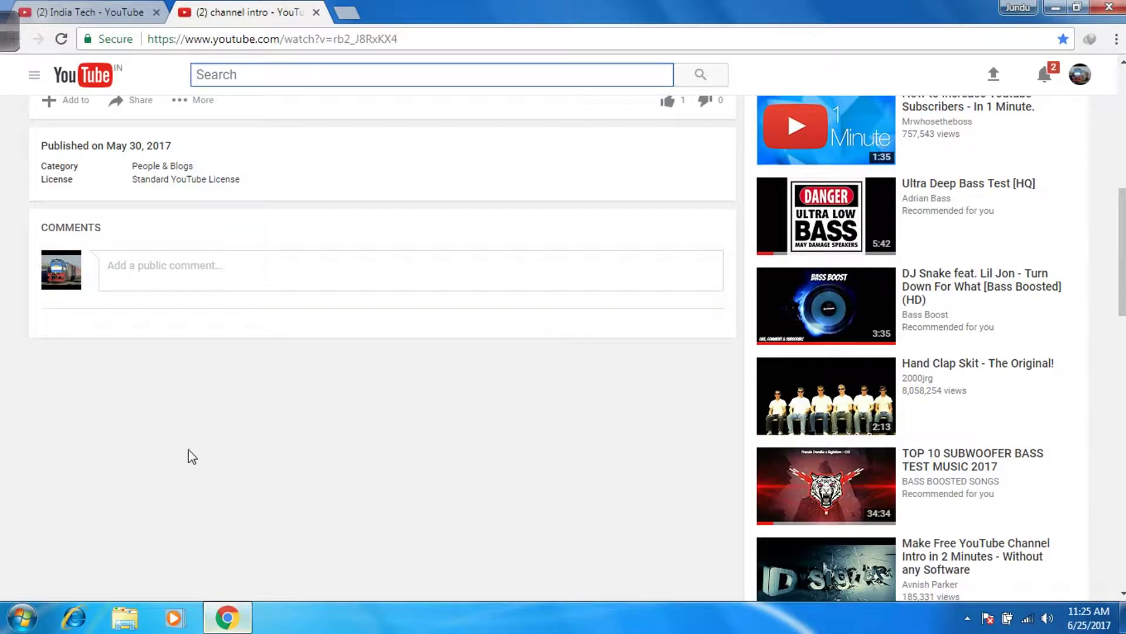
{"action": "scroll", "coordinate": [194, 442], "scroll_direction": "up", "scroll_amount": 2}
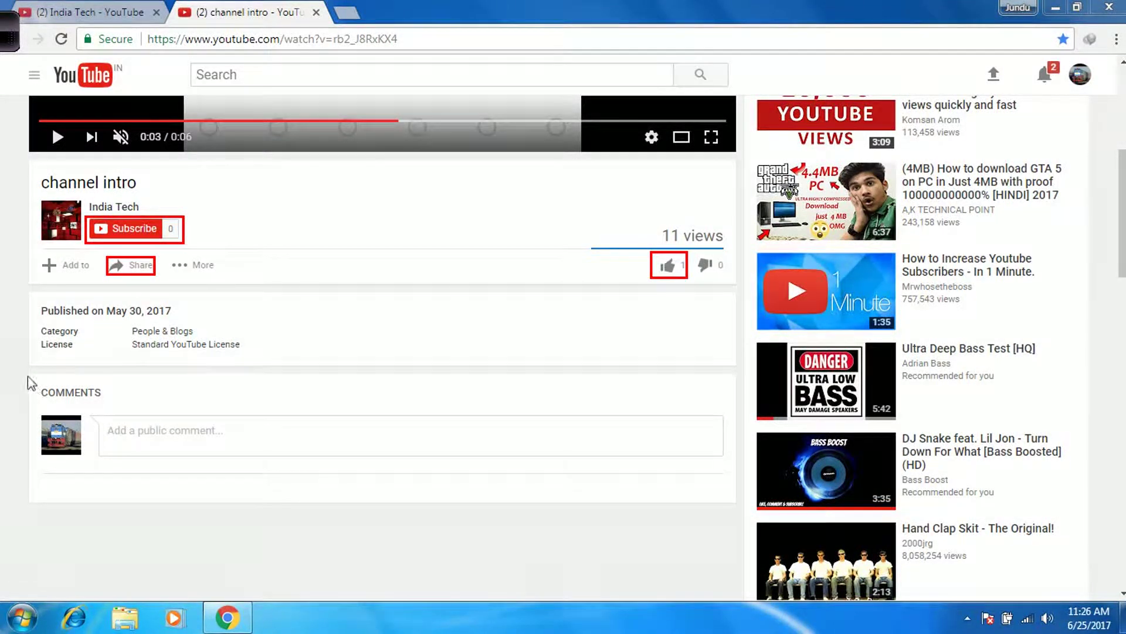
{"action": "mouse_move", "coordinate": [28, 376]}
{"action": "left_mouse_down"}
{"action": "mouse_move", "coordinate": [118, 432]}
{"action": "mouse_move", "coordinate": [491, 473]}
{"action": "mouse_move", "coordinate": [716, 483]}
{"action": "mouse_move", "coordinate": [737, 505]}
{"action": "left_mouse_up"}
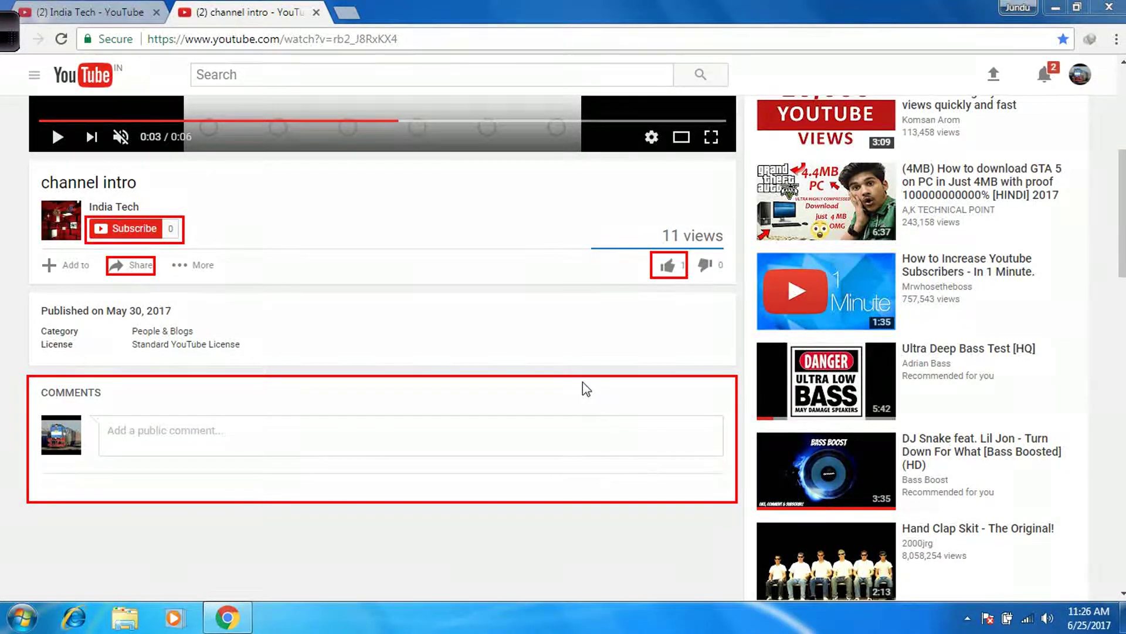
{"action": "key", "text": "Escape"}
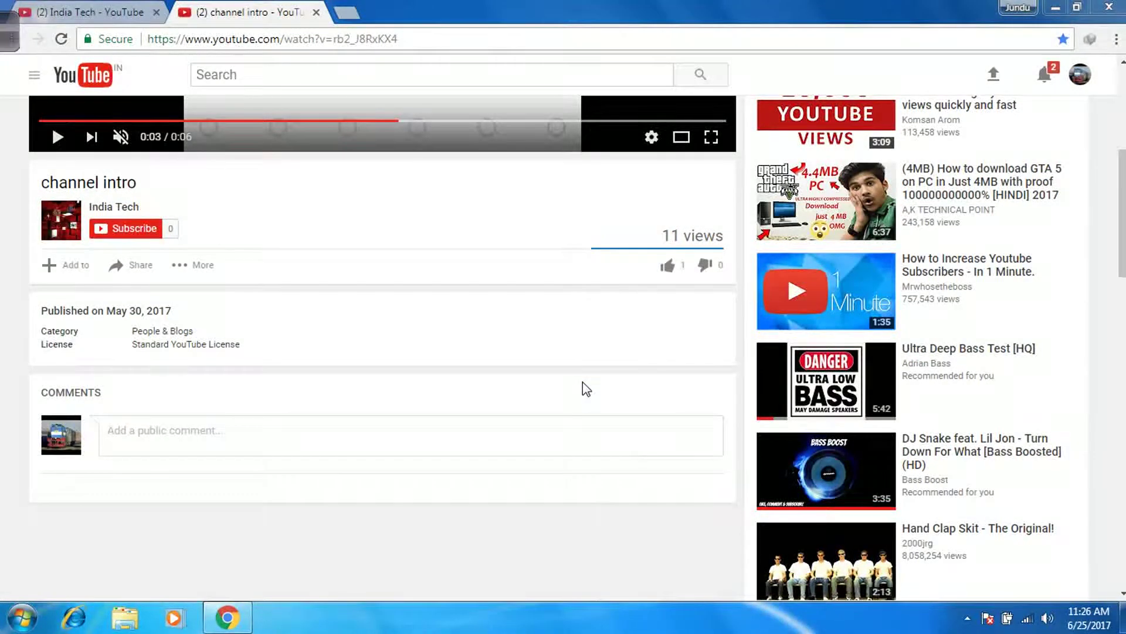
{"action": "left_click", "coordinate": [1056, 7]}
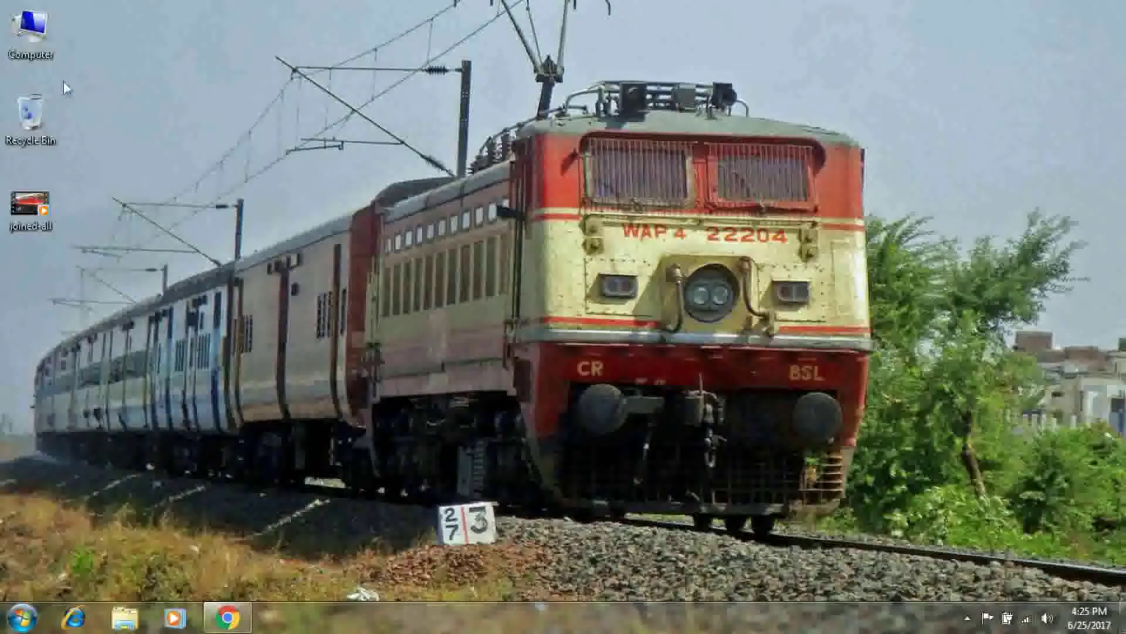
Open the extra partition (H:) drive from Computer.
{"action": "double_click", "coordinate": [41, 32]}
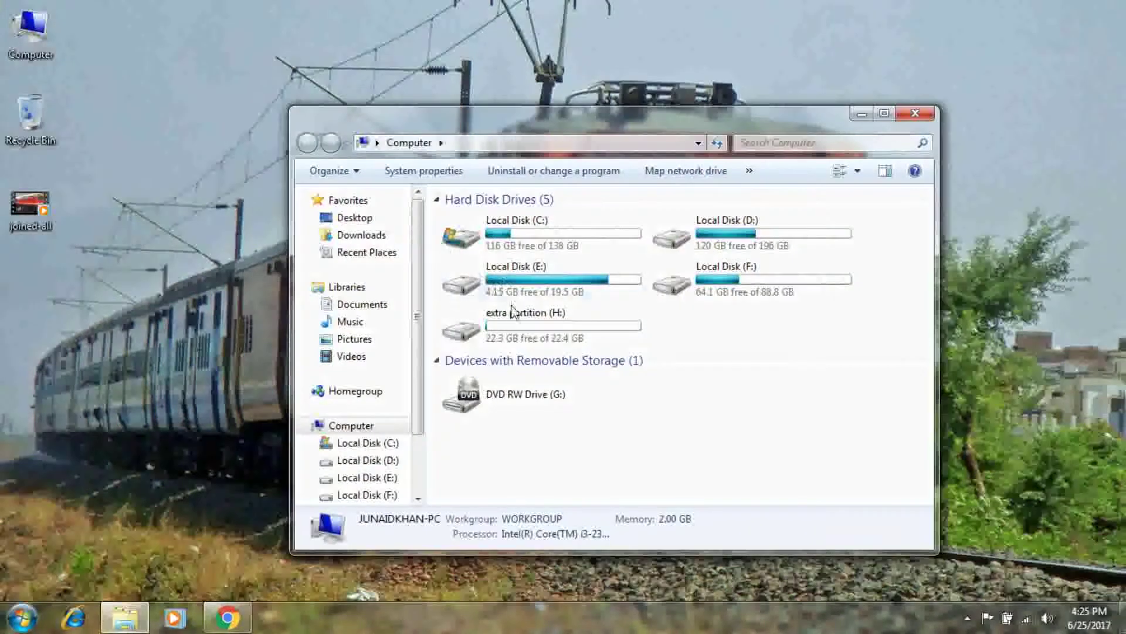
{"action": "left_click", "coordinate": [512, 312]}
{"action": "left_click_drag", "start_coordinate": [537, 123], "coordinate": [489, 31]}
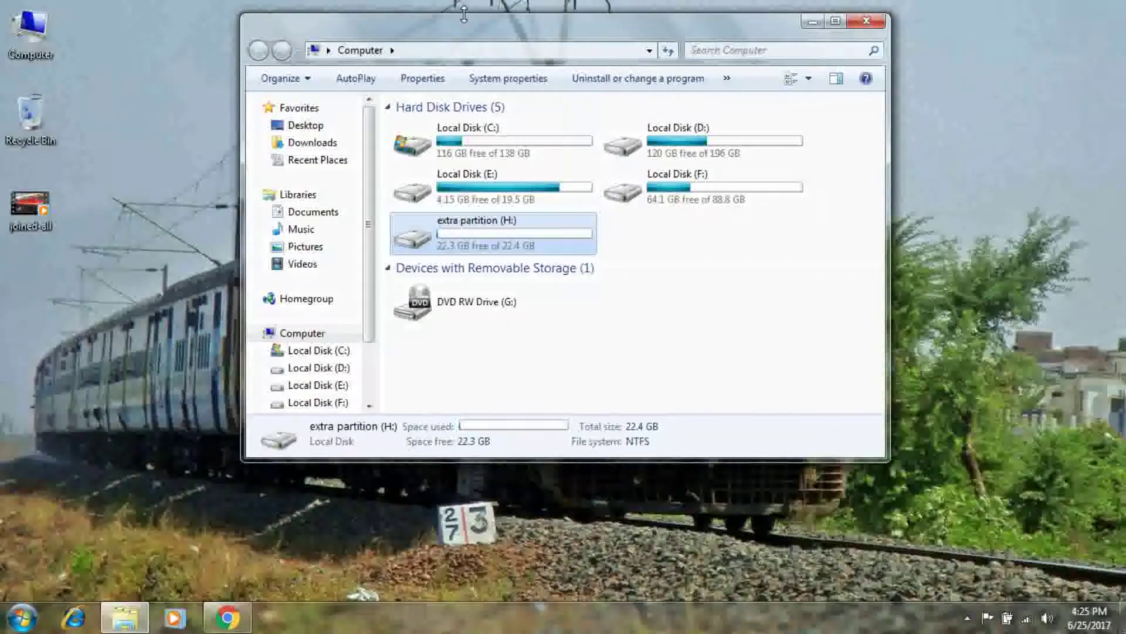
{"action": "double_click", "coordinate": [518, 233]}
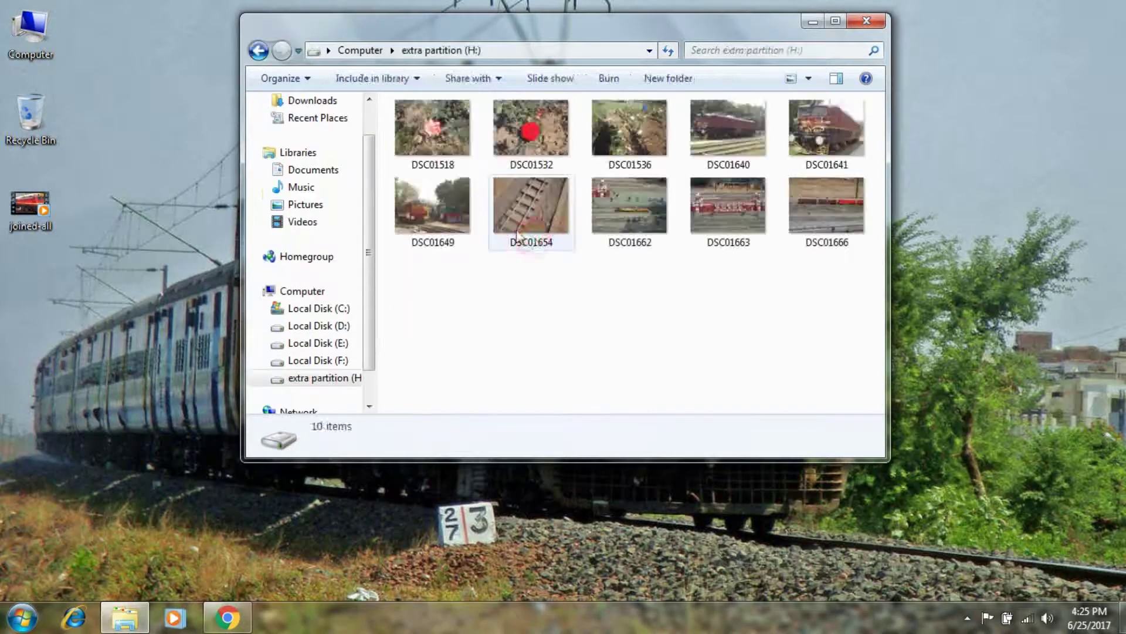
Look through the photos stored on the extra partition (H:) drive and select all of them.
{"action": "left_click", "coordinate": [545, 213]}
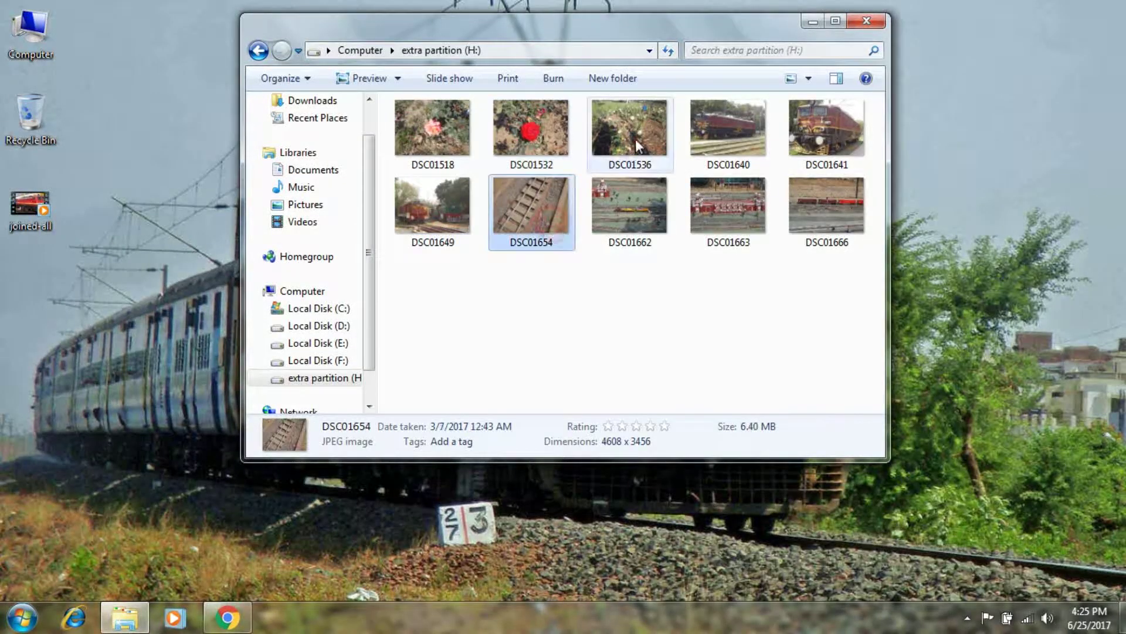
{"action": "left_click", "coordinate": [639, 202]}
{"action": "left_click", "coordinate": [711, 154]}
{"action": "left_click", "coordinate": [730, 202]}
{"action": "left_click", "coordinate": [816, 214]}
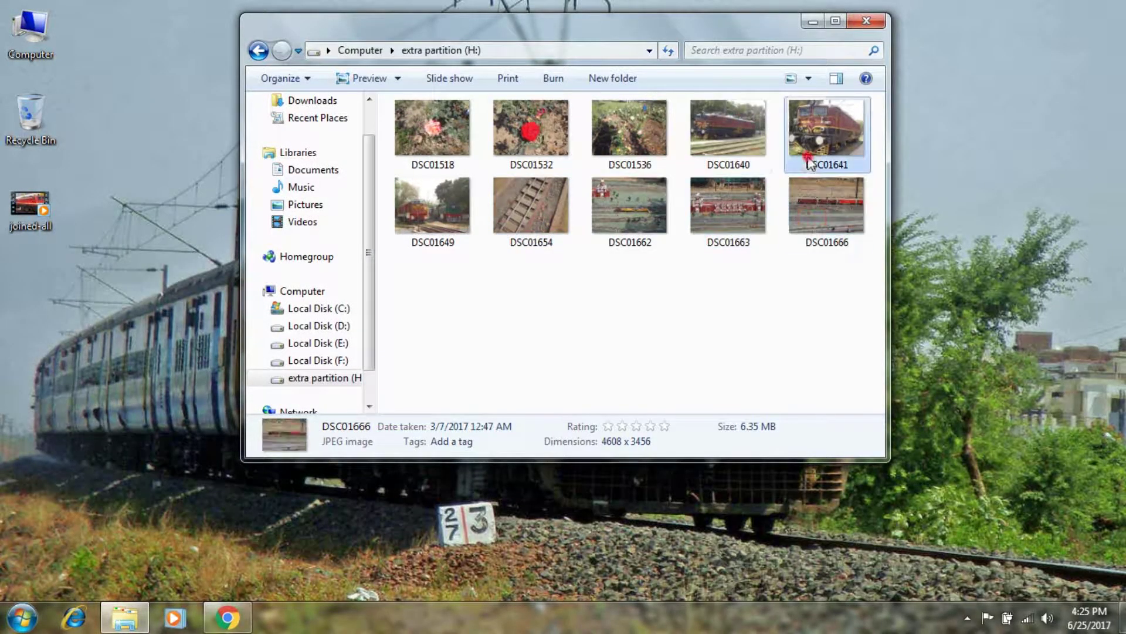
{"action": "left_click", "coordinate": [808, 158]}
{"action": "left_click", "coordinate": [459, 200]}
{"action": "key", "text": "ctrl+a"}
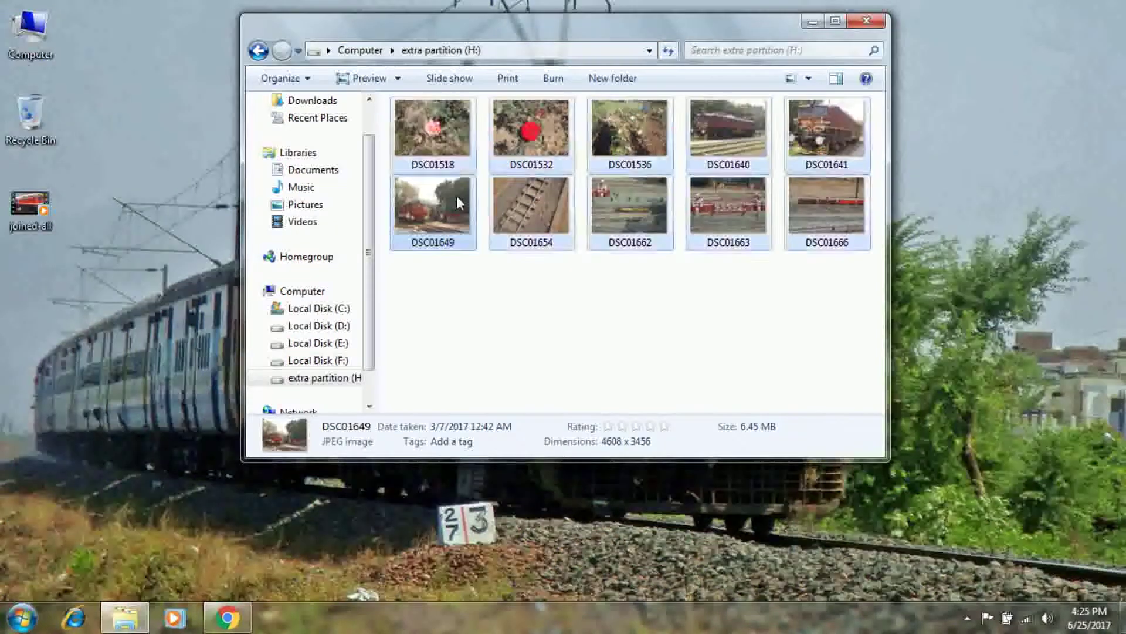
{"action": "key", "text": "shift+Delete"}
{"action": "key", "text": "Return"}
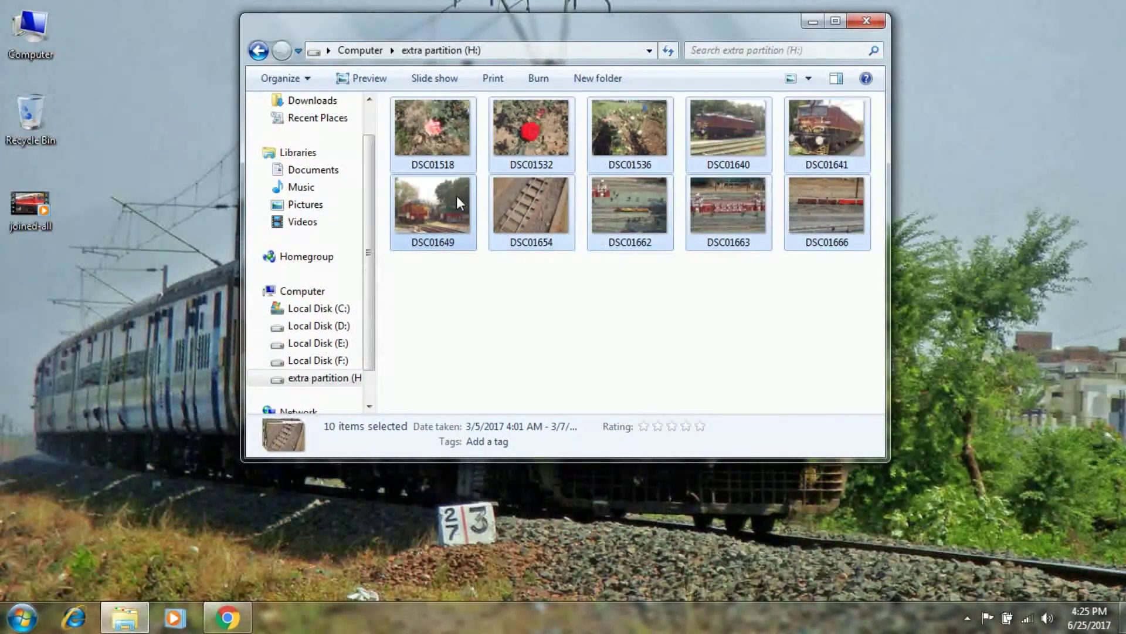
Quick-format the extra partition (H:) drive as NTFS, keeping the volume label "extra partition", and close the format dialog.
{"action": "left_click", "coordinate": [258, 50]}
{"action": "right_click", "coordinate": [493, 226]}
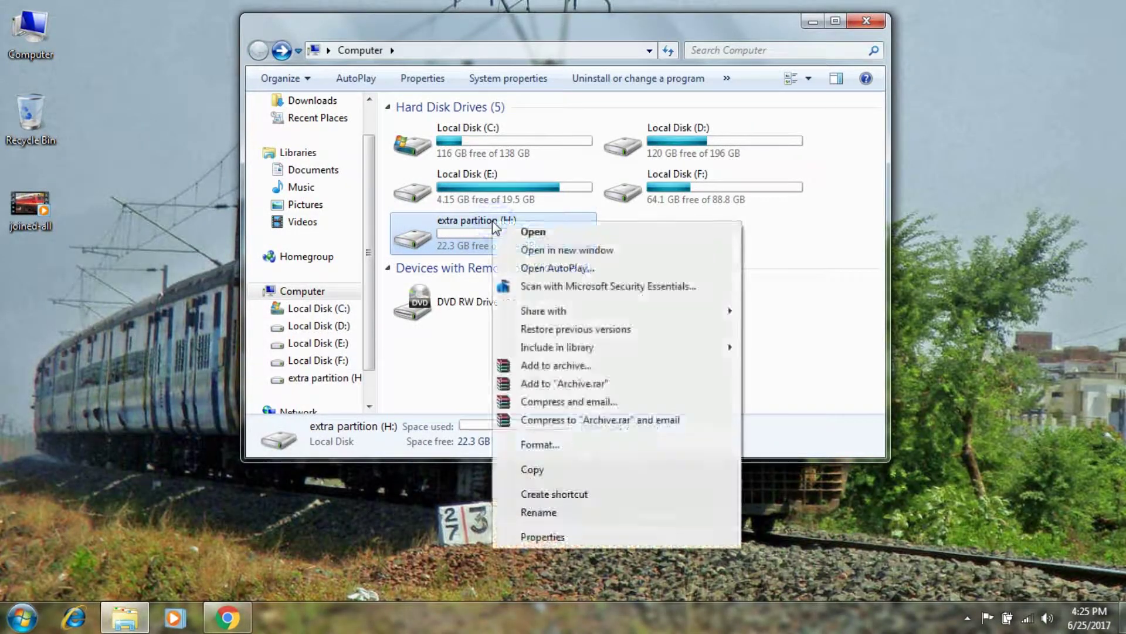
{"action": "left_click", "coordinate": [556, 443]}
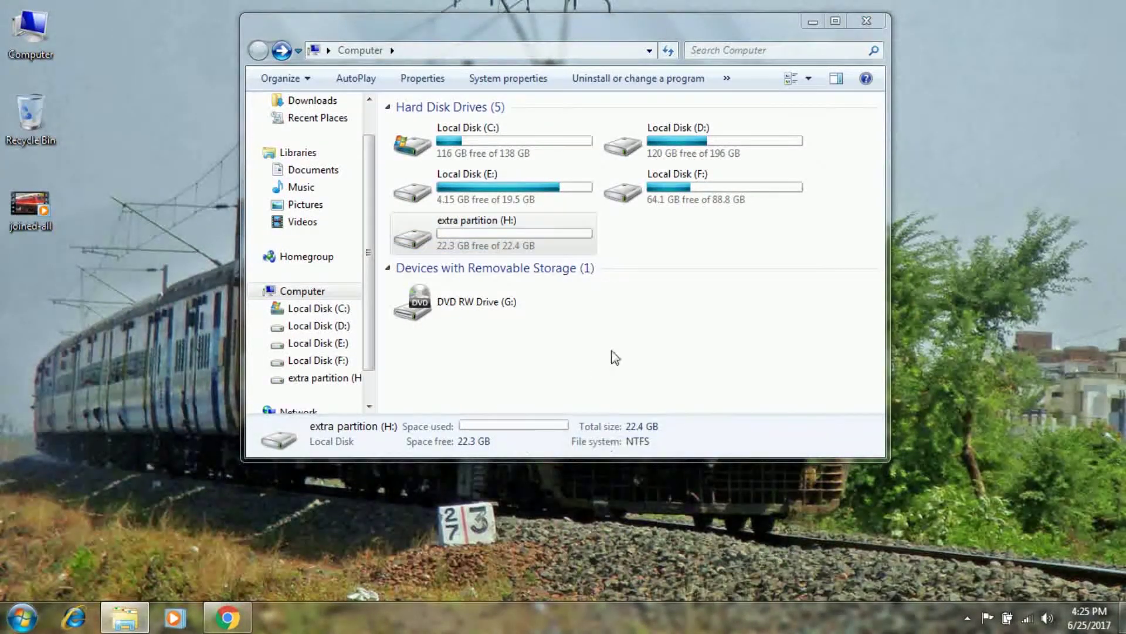
{"action": "left_click_drag", "start_coordinate": [425, 377], "coordinate": [333, 378]}
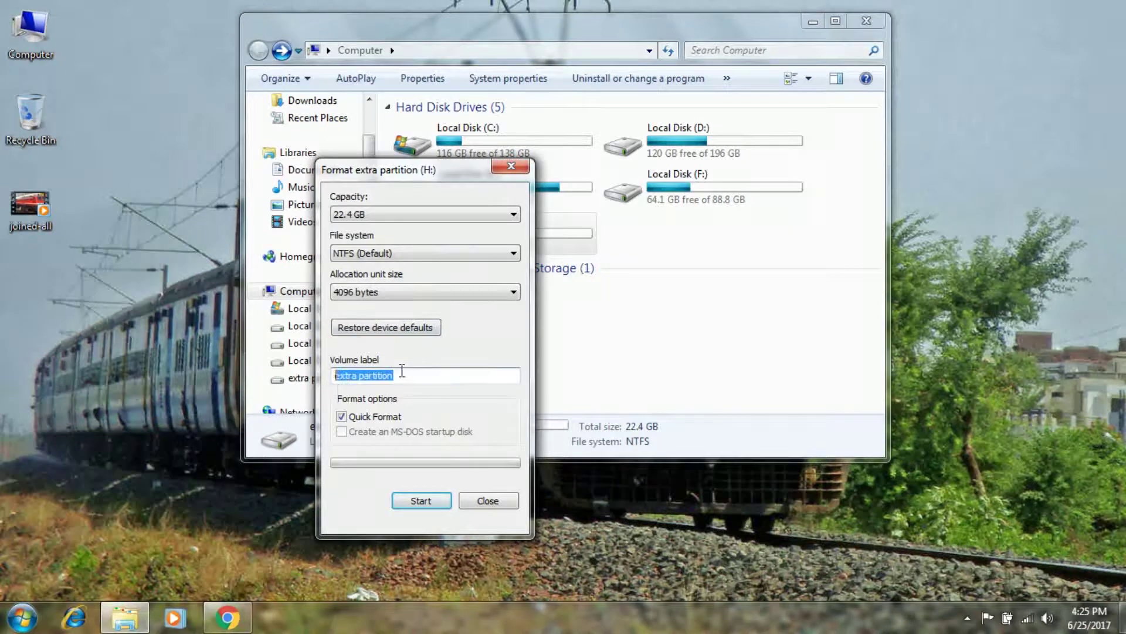
{"action": "left_click", "coordinate": [421, 500]}
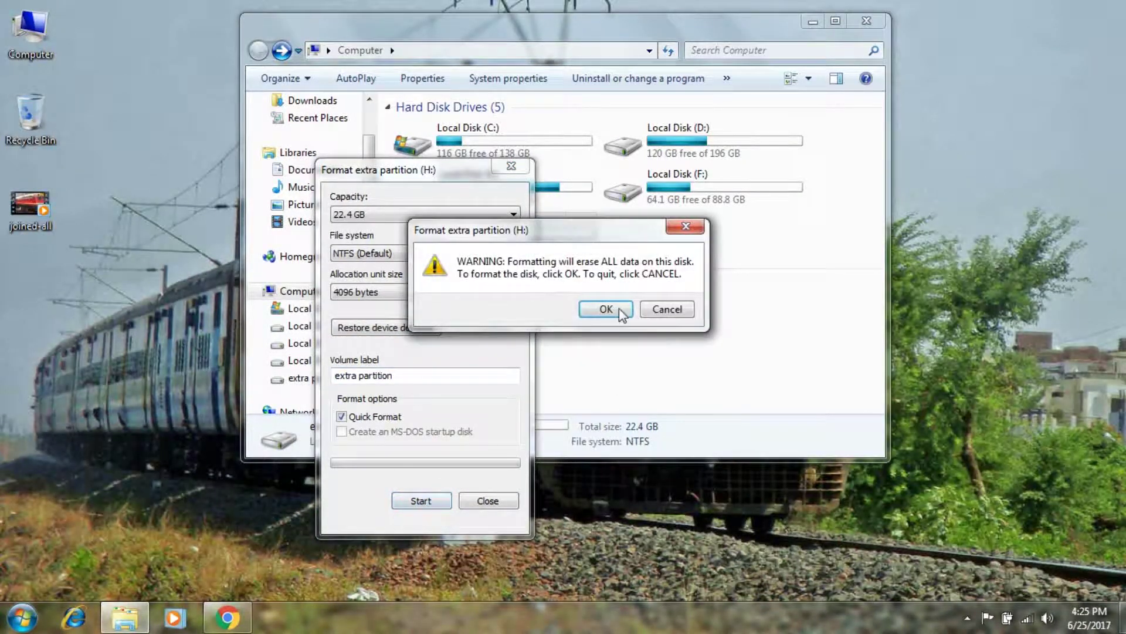
{"action": "left_click", "coordinate": [606, 310]}
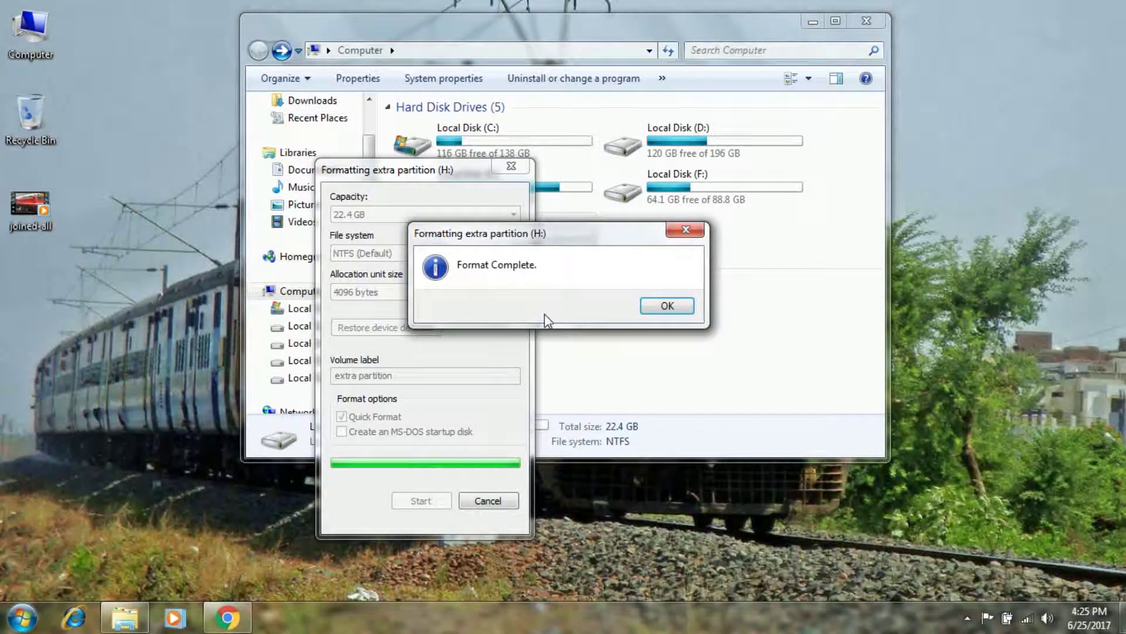
{"action": "left_click", "coordinate": [676, 313]}
{"action": "left_click", "coordinate": [498, 501]}
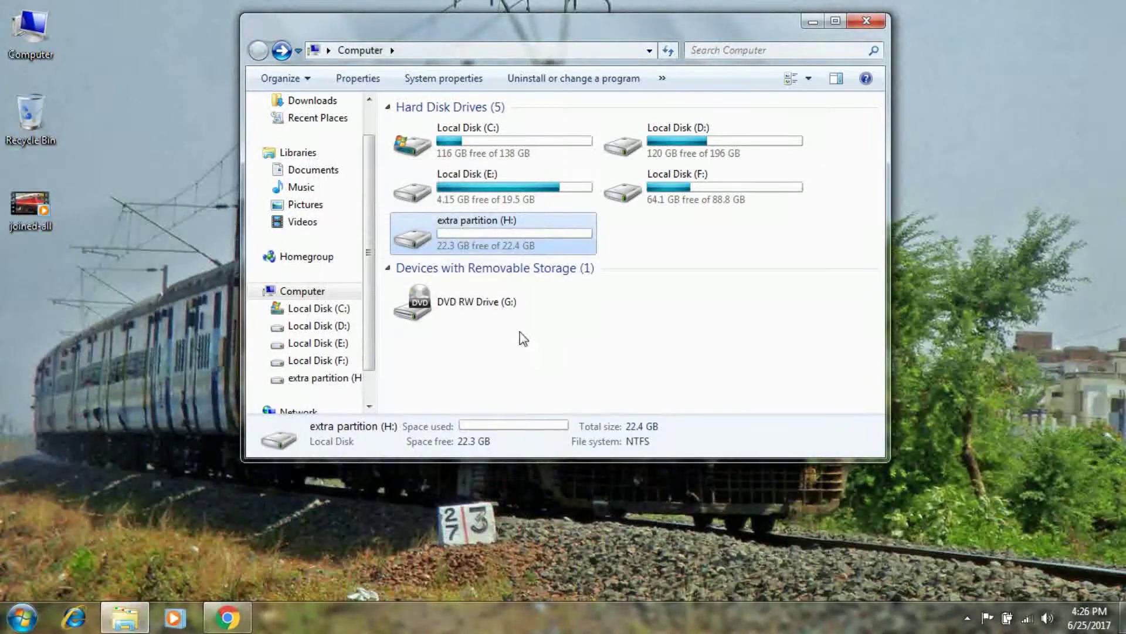
Check the contents of the formatted extra partition (H:) drive and close the Explorer window.
{"action": "double_click", "coordinate": [463, 231]}
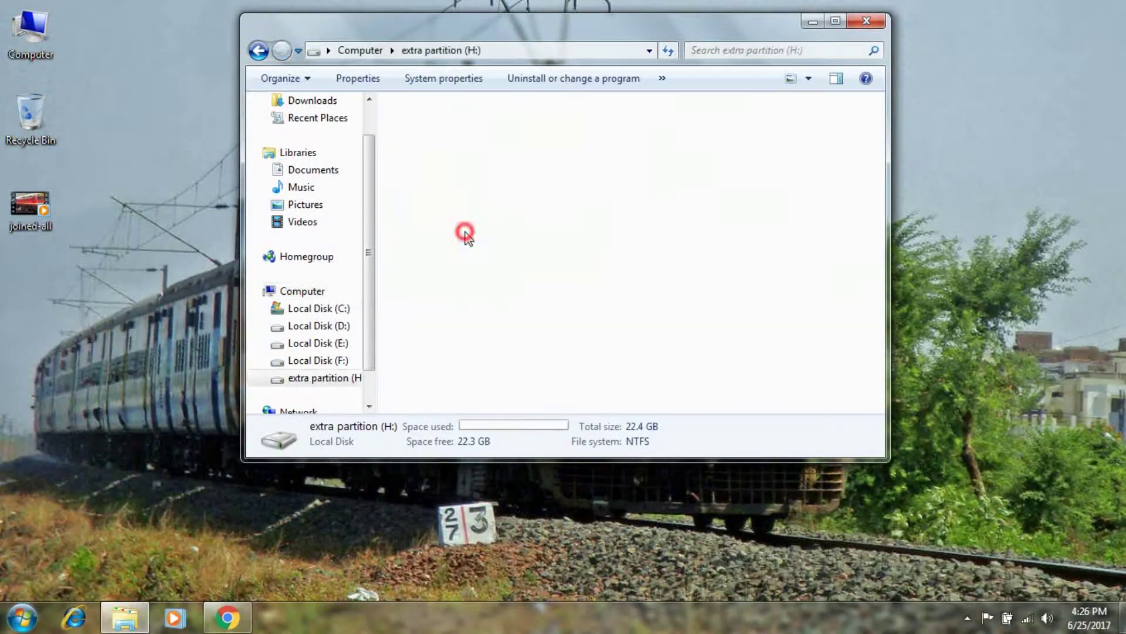
{"action": "left_click", "coordinate": [260, 52]}
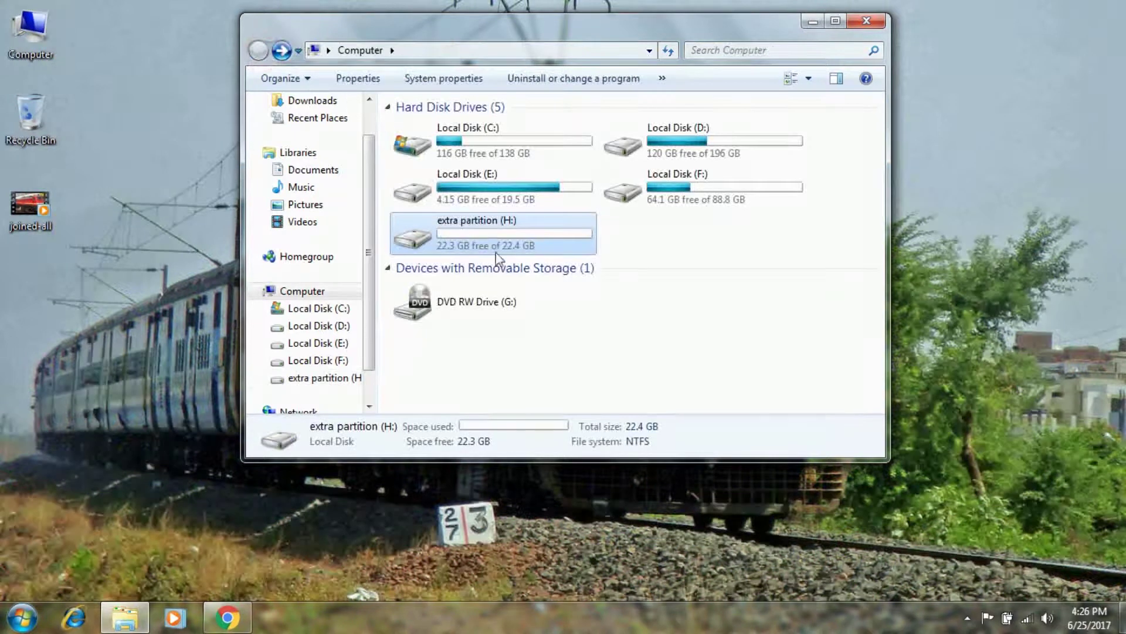
{"action": "left_click", "coordinate": [868, 22]}
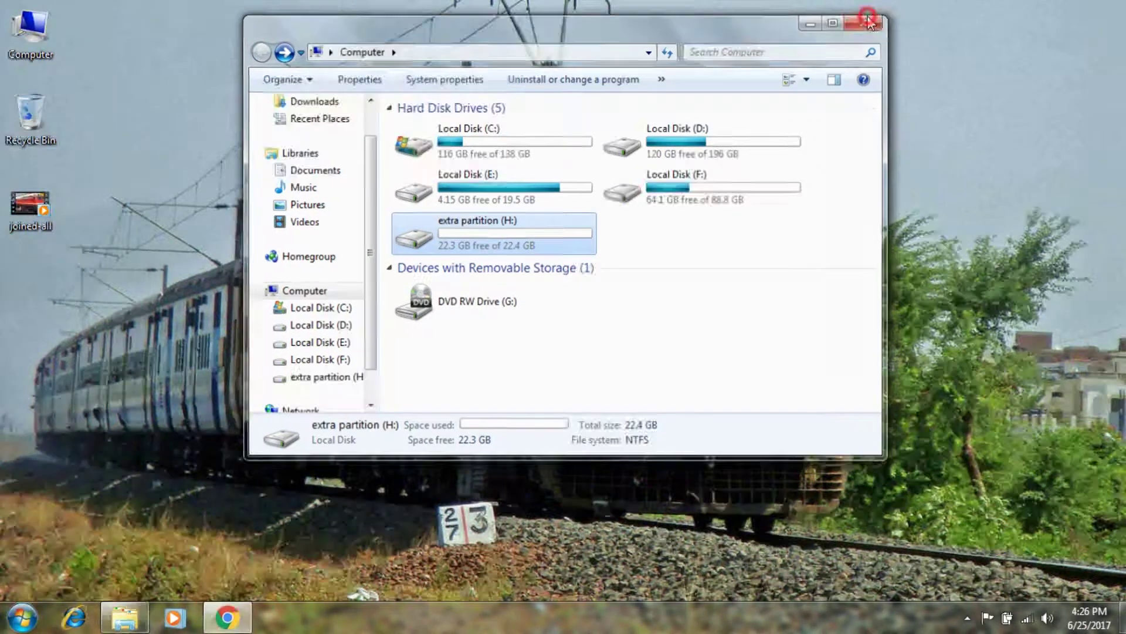
{"action": "mouse_move", "coordinate": [227, 618]}
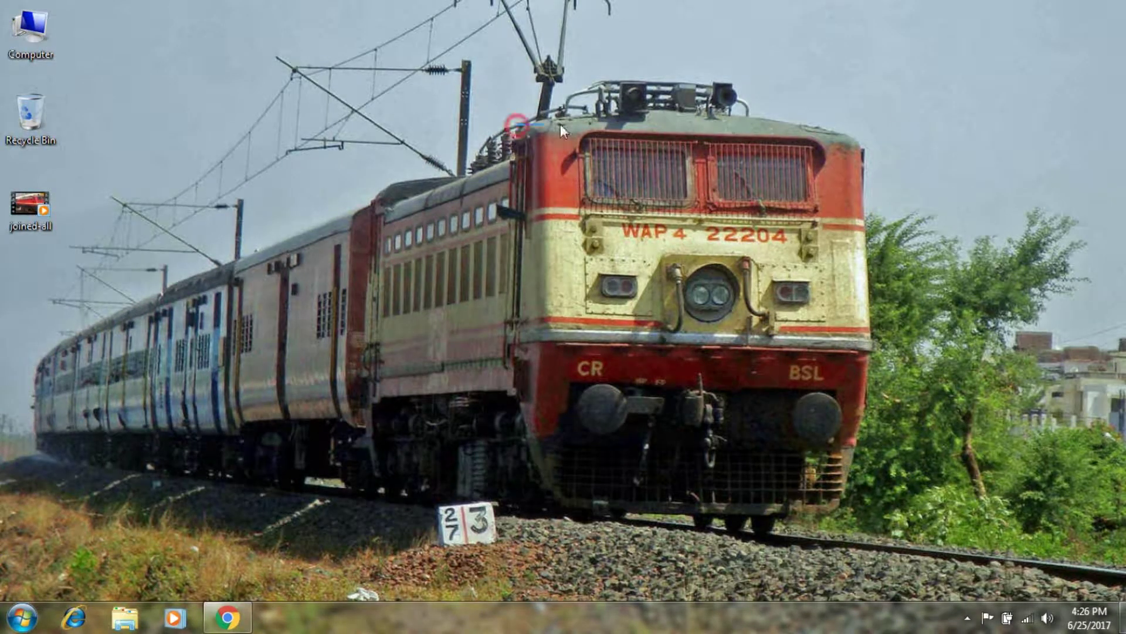
{"action": "left_click_drag", "start_coordinate": [517, 125], "coordinate": [865, 500]}
Switch to Chrome, search Google for "recuva" and open Piriform's Recuva page from the results.
{"action": "left_click", "coordinate": [248, 621]}
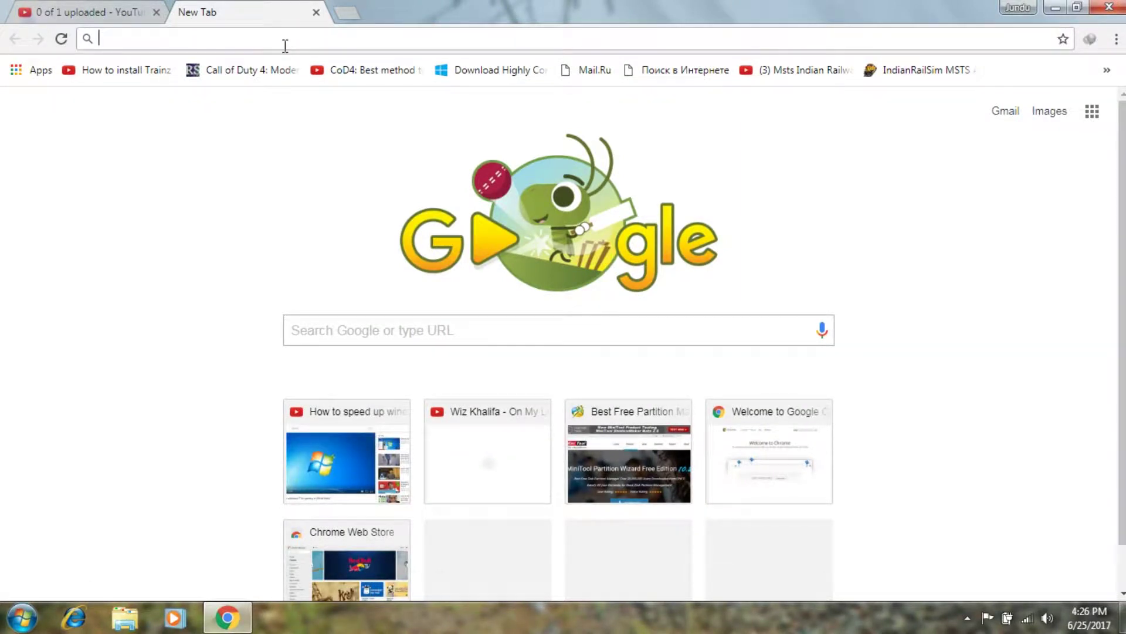
{"action": "type", "text": "recuva"}
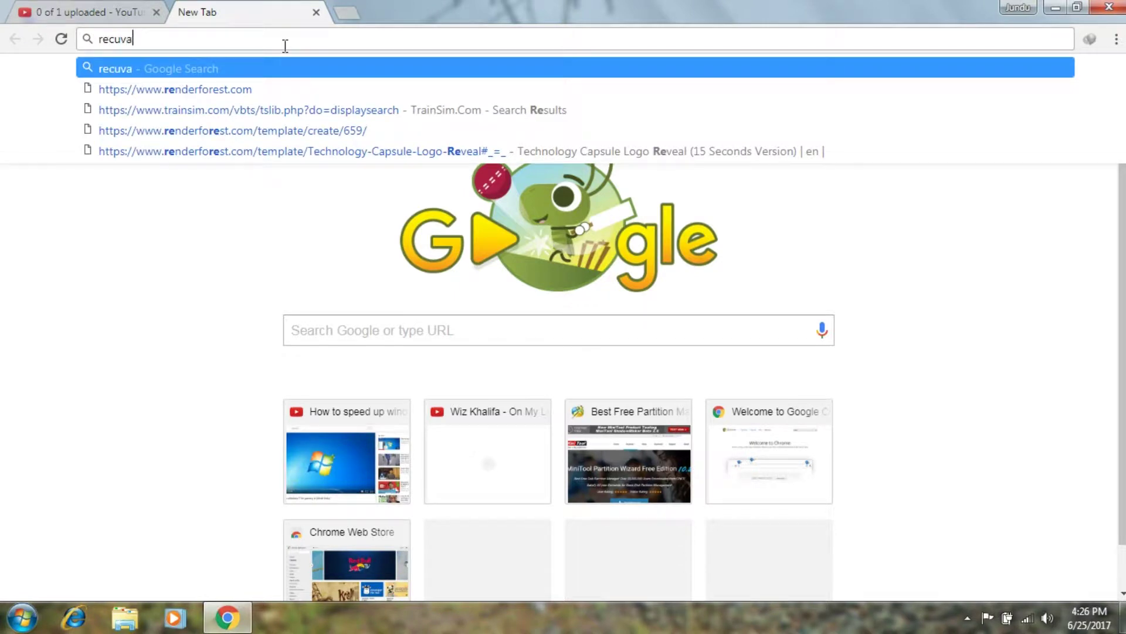
{"action": "key", "text": "Return"}
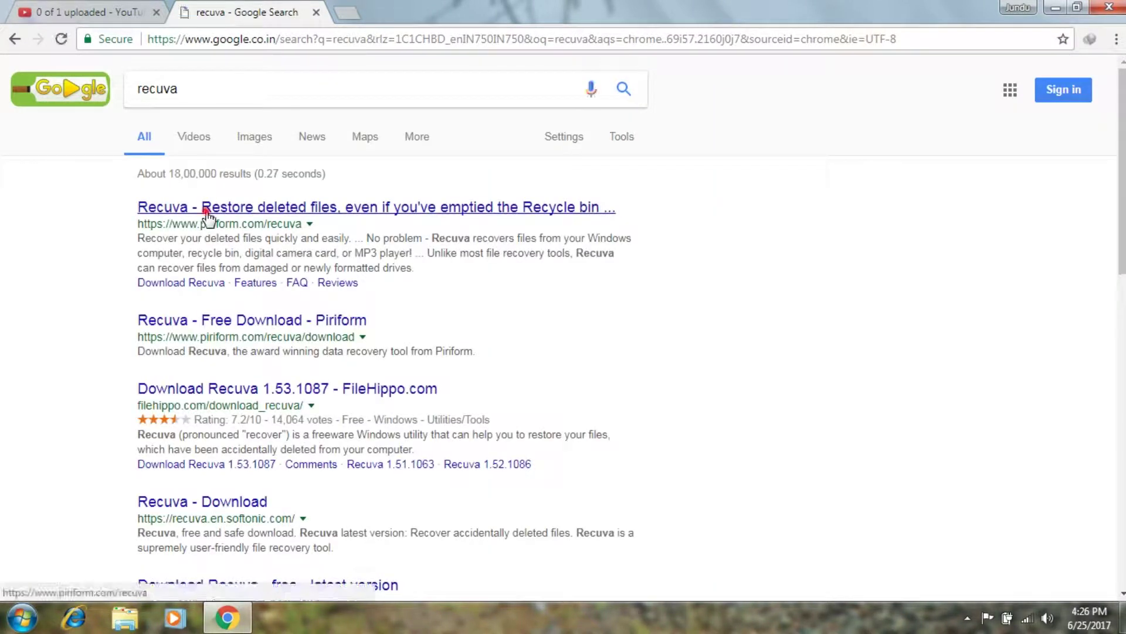
{"action": "left_click", "coordinate": [207, 210]}
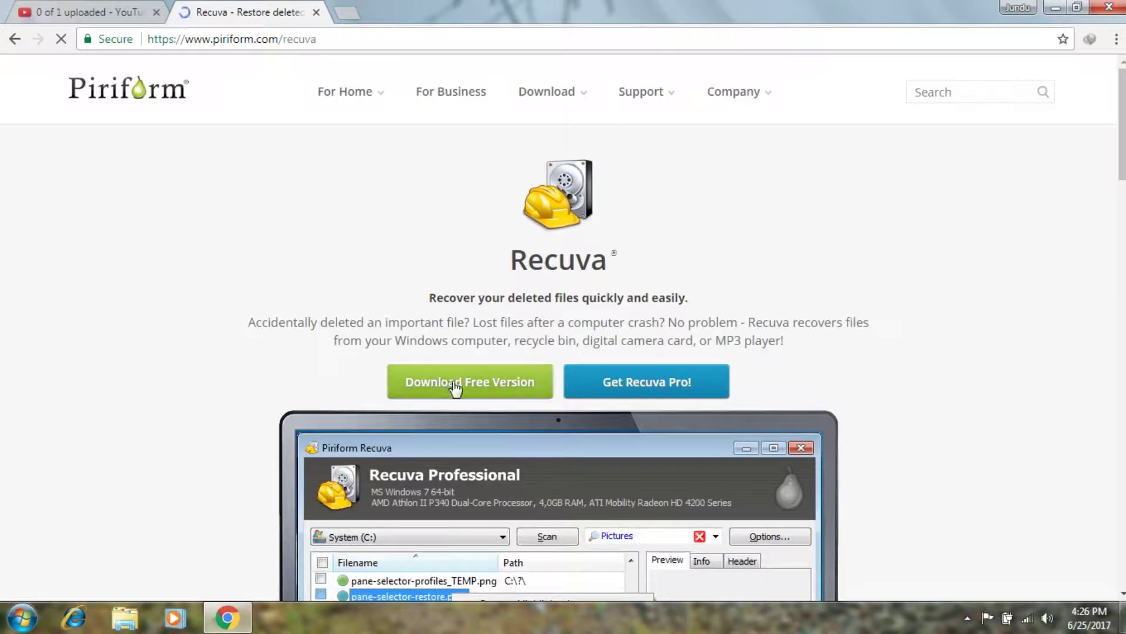
Choose the free version of Recuva and review the download sources offered for it.
{"action": "left_click", "coordinate": [455, 387]}
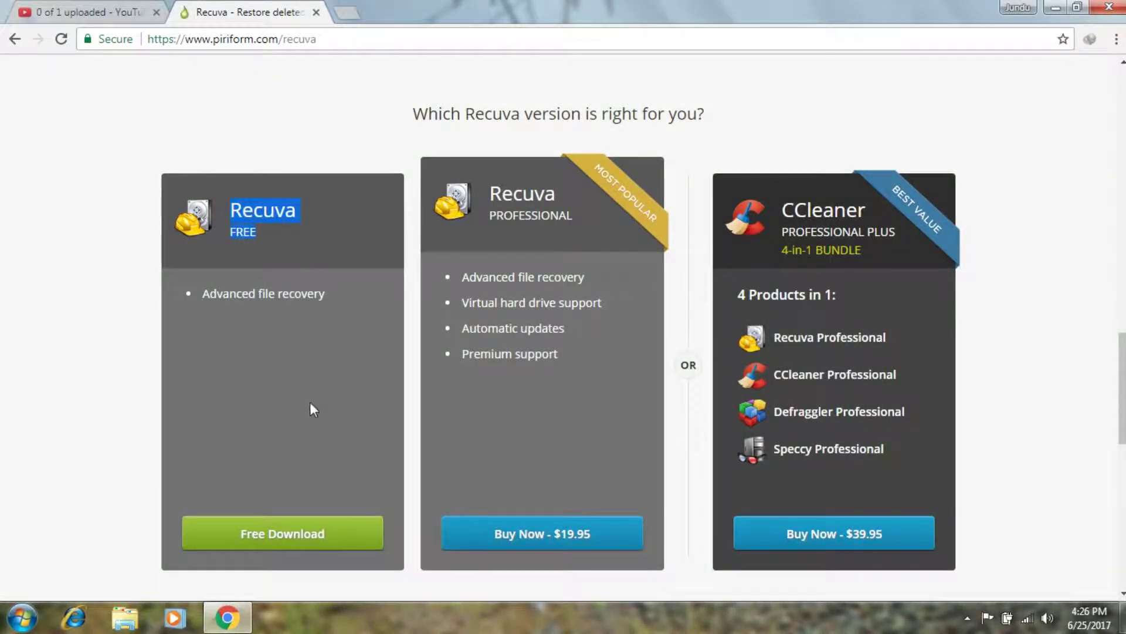
{"action": "left_click", "coordinate": [309, 531]}
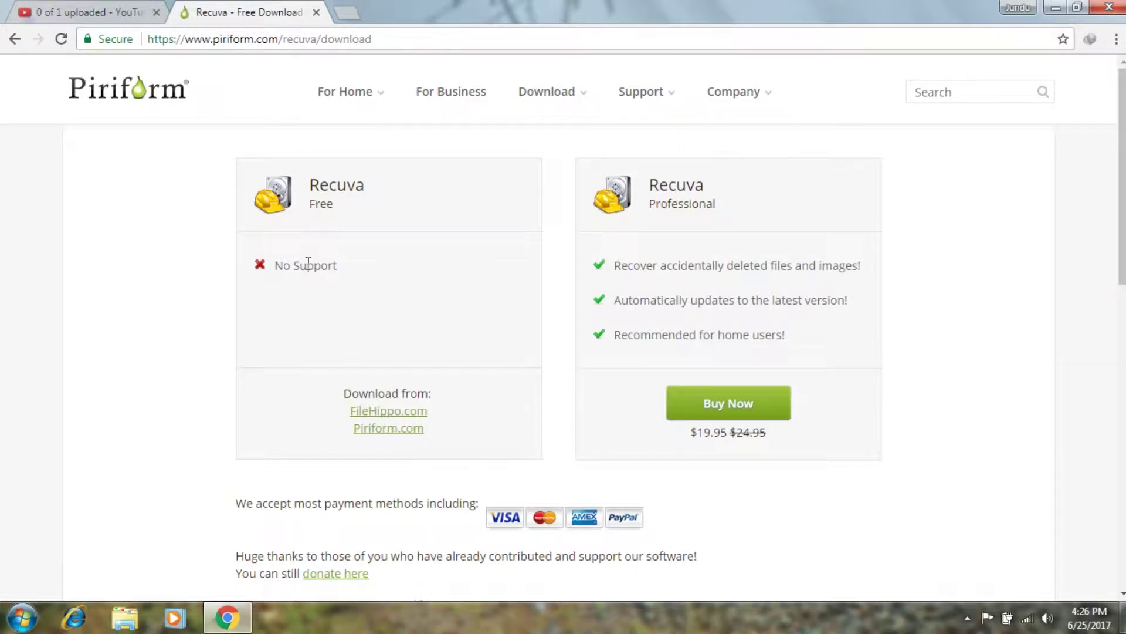
{"action": "triple_click", "coordinate": [320, 187]}
{"action": "left_click", "coordinate": [387, 361]}
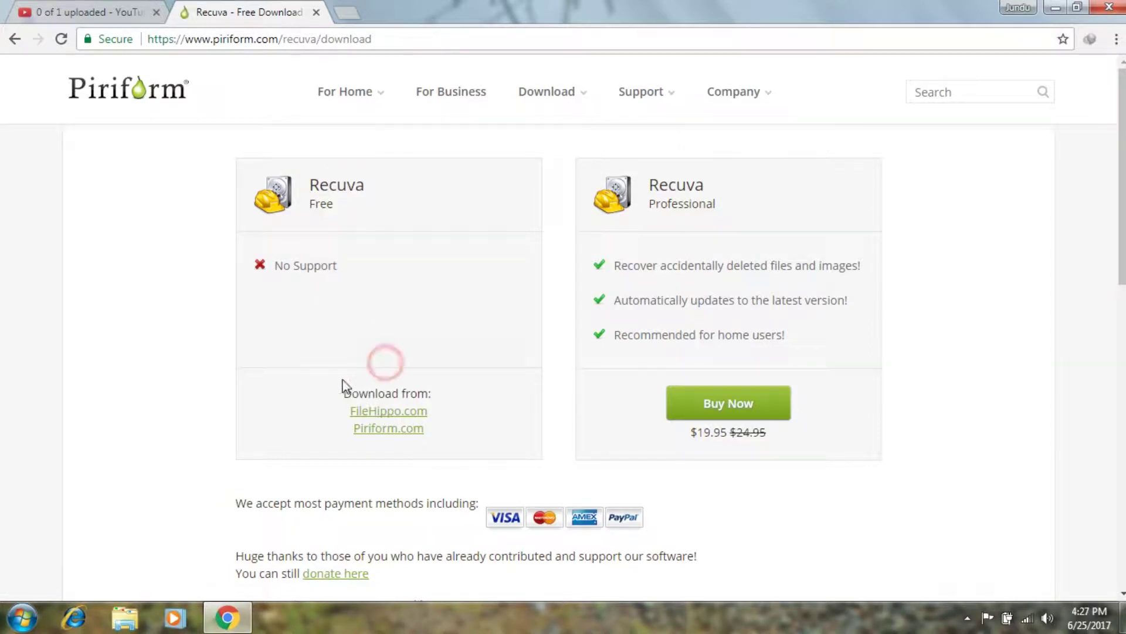
{"action": "left_click_drag", "start_coordinate": [343, 394], "coordinate": [435, 397]}
{"action": "left_click", "coordinate": [322, 430]}
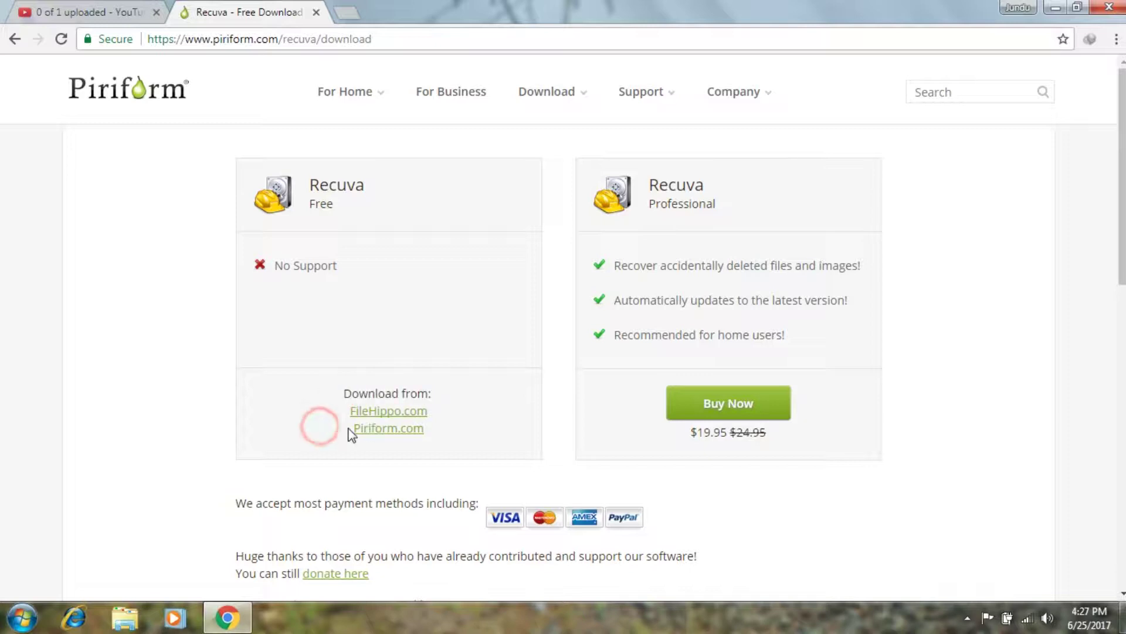
{"action": "left_click_drag", "start_coordinate": [343, 428], "coordinate": [394, 432]}
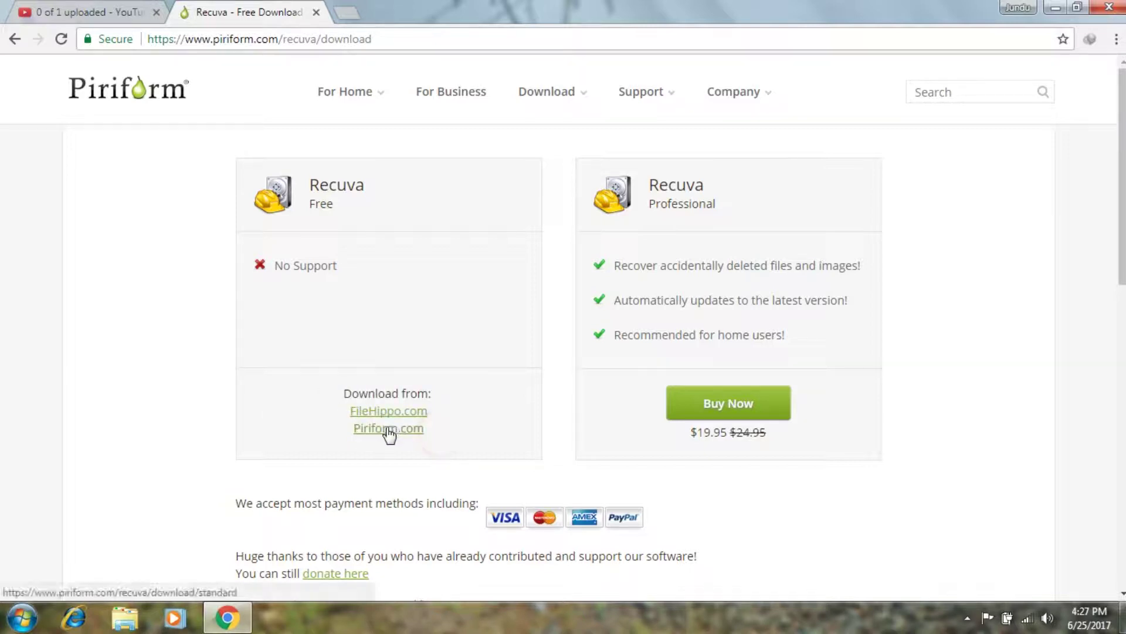
Download the free Recuva installer rcsetup153.exe from Piriform.com into Downloads\Programs and minimize the progress window.
{"action": "left_click", "coordinate": [388, 429]}
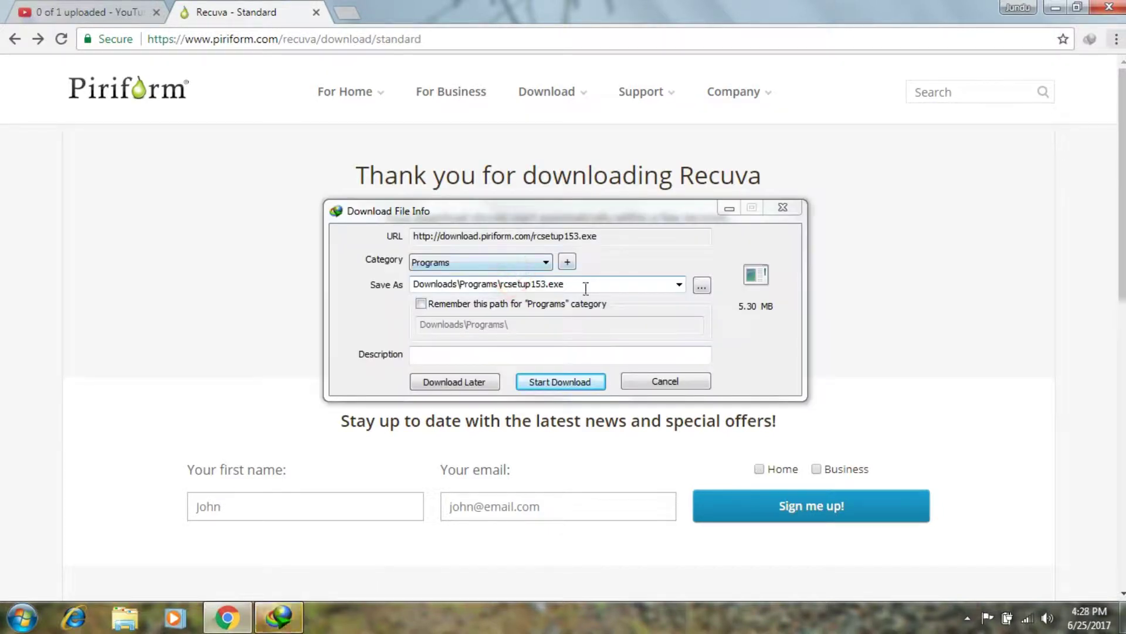
{"action": "left_click", "coordinate": [530, 382]}
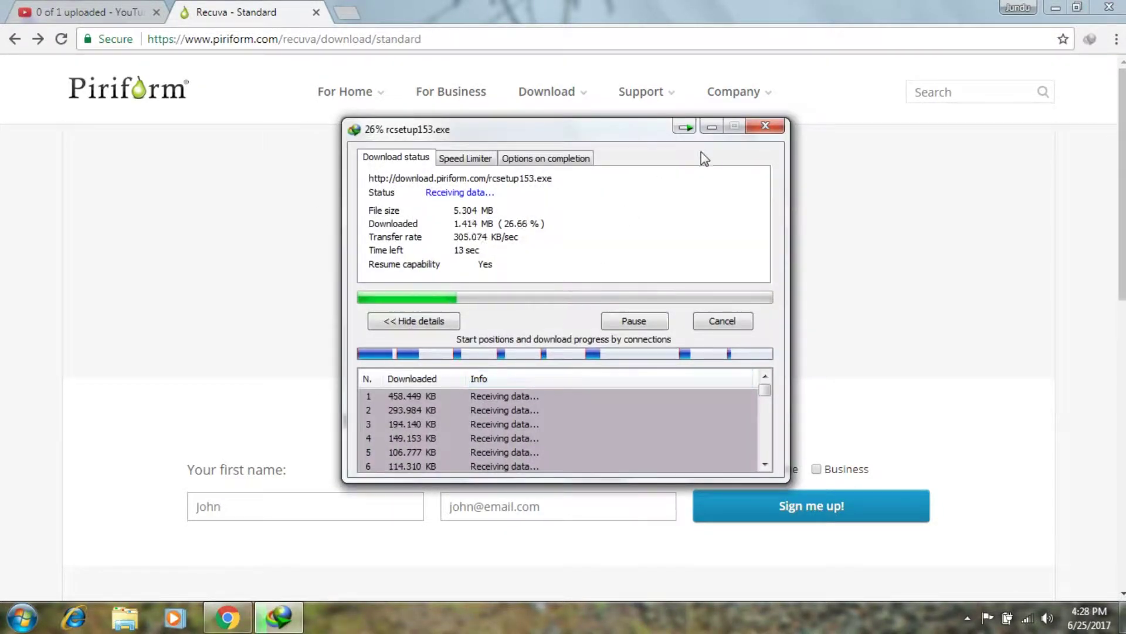
{"action": "left_click", "coordinate": [712, 128]}
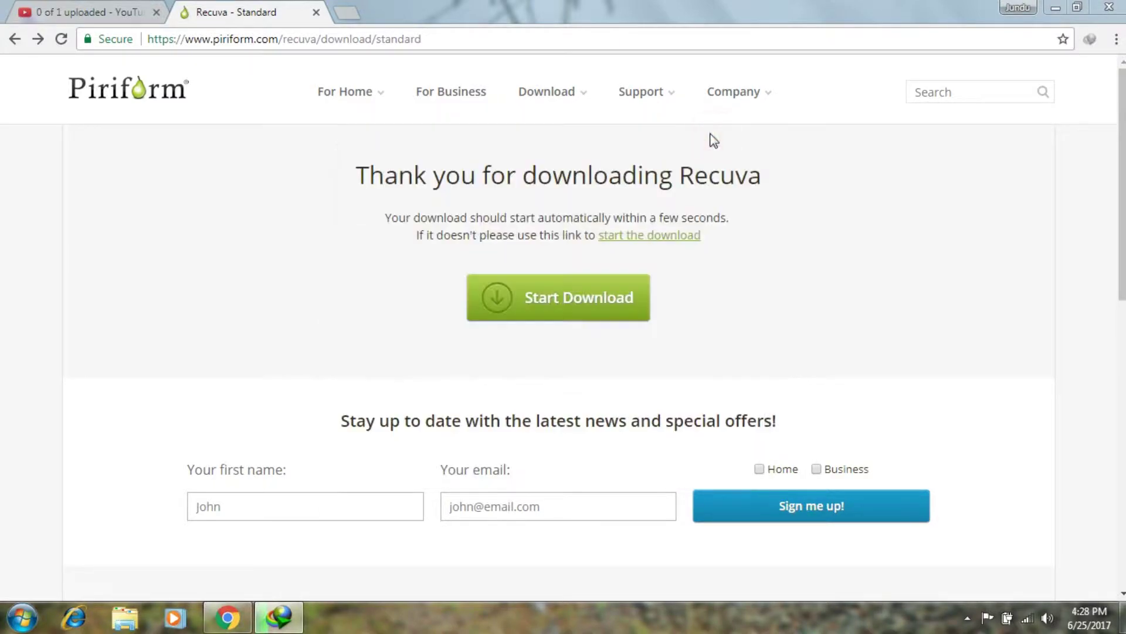
Minimize the browser, bring back the finished rcsetup153.exe download and launch the installer.
{"action": "left_click", "coordinate": [1050, 8]}
{"action": "mouse_move", "coordinate": [299, 625]}
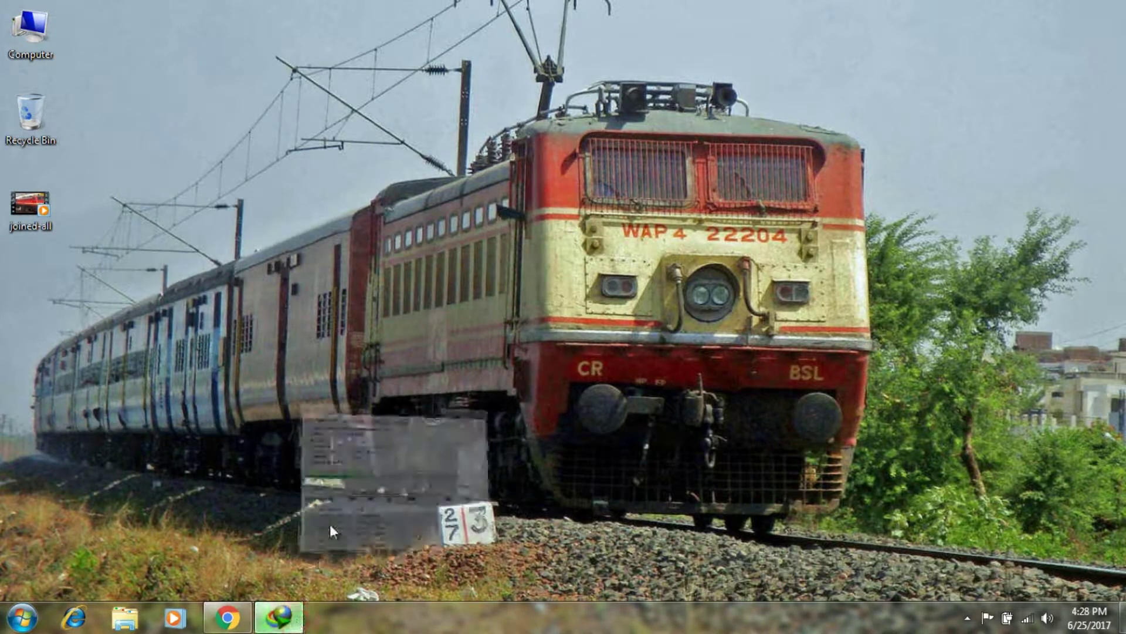
{"action": "left_click", "coordinate": [330, 523]}
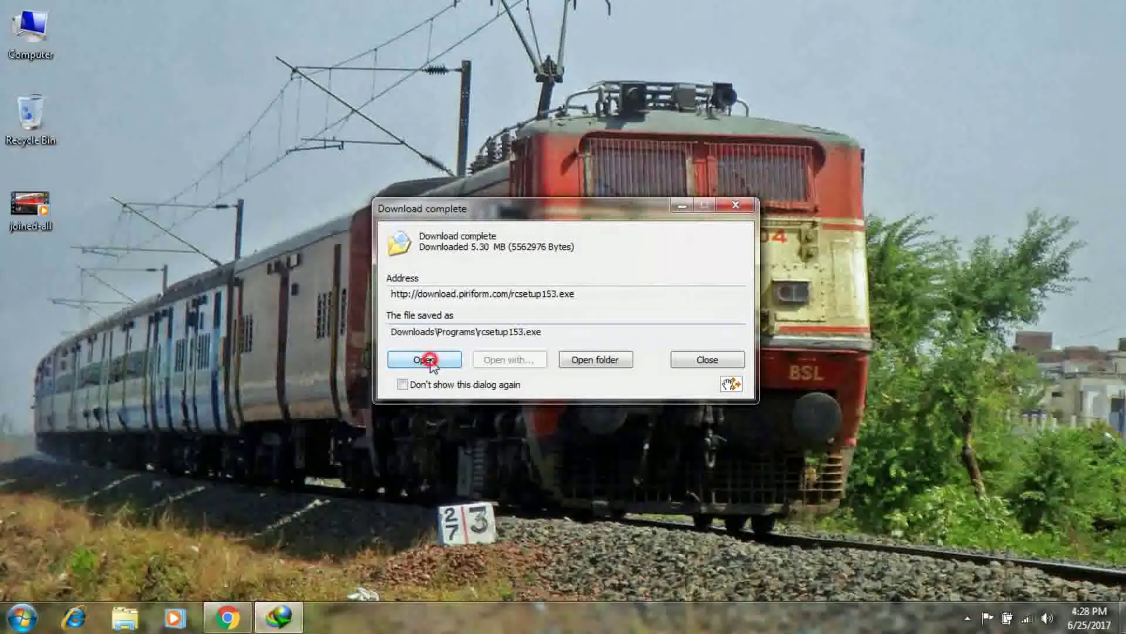
{"action": "left_click", "coordinate": [437, 359]}
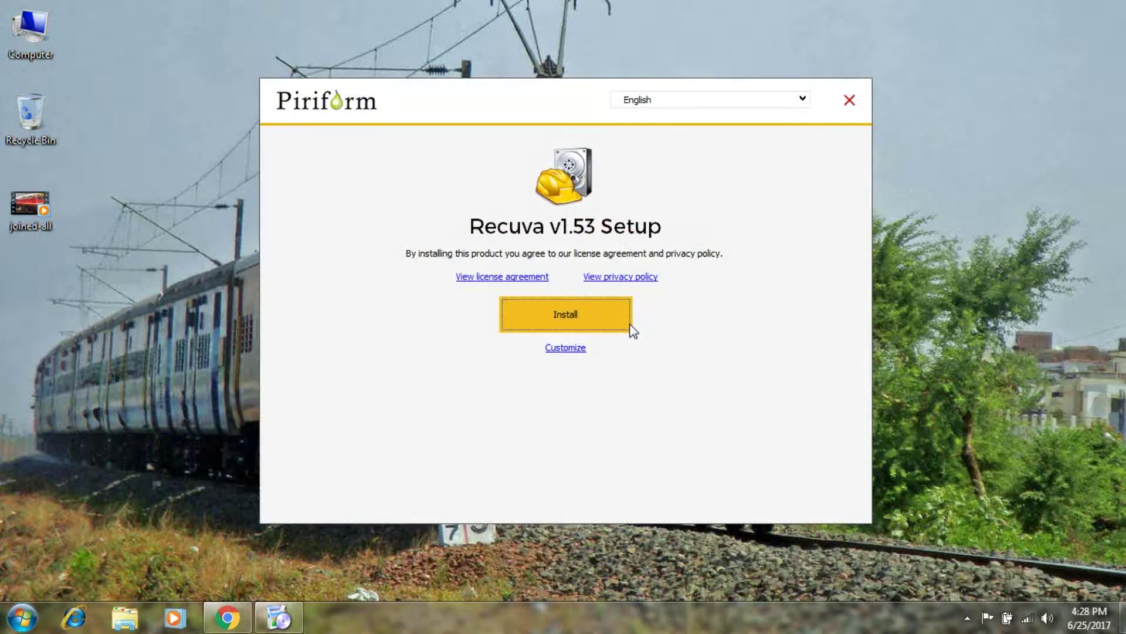
Install Recuva without a desktop shortcut and run it with the release notes option turned off.
{"action": "left_click", "coordinate": [566, 350]}
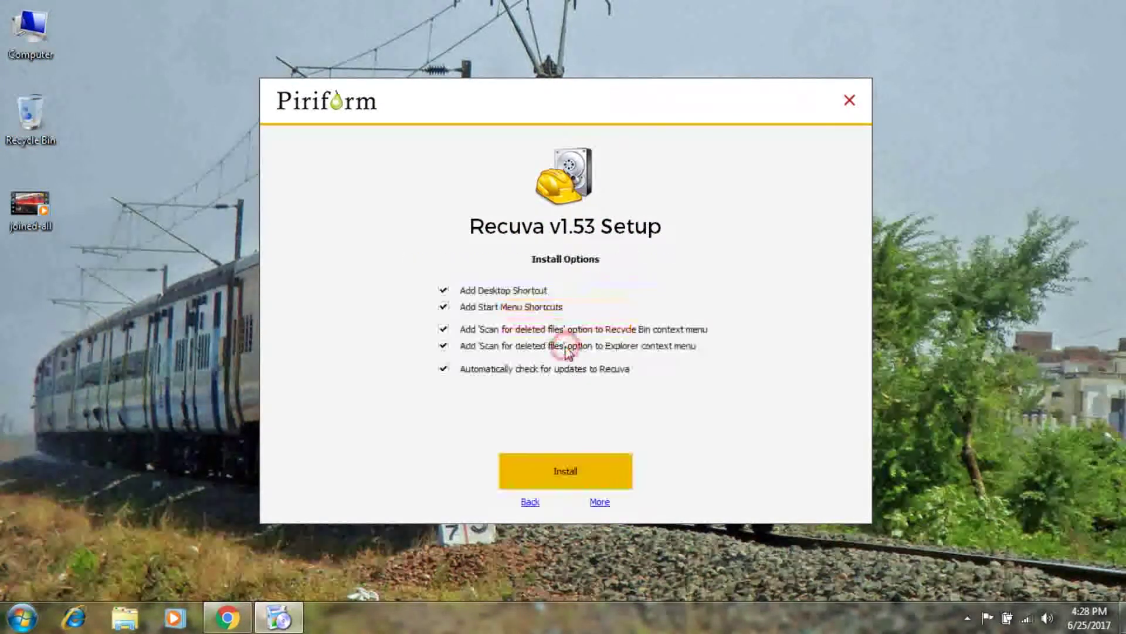
{"action": "left_click", "coordinate": [444, 288]}
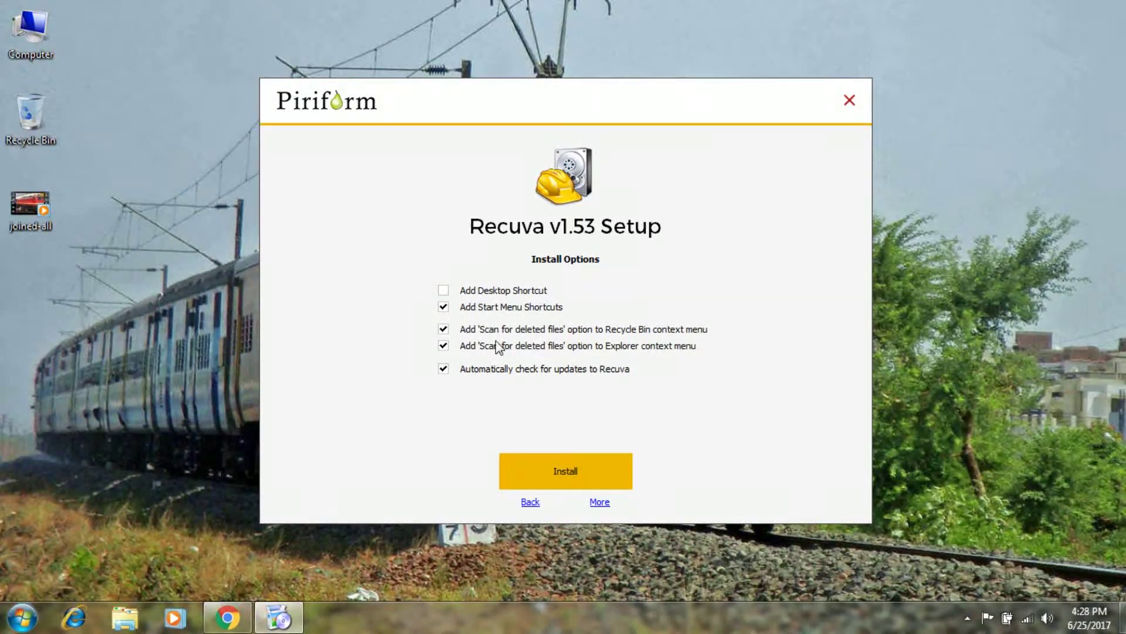
{"action": "left_click", "coordinate": [565, 464]}
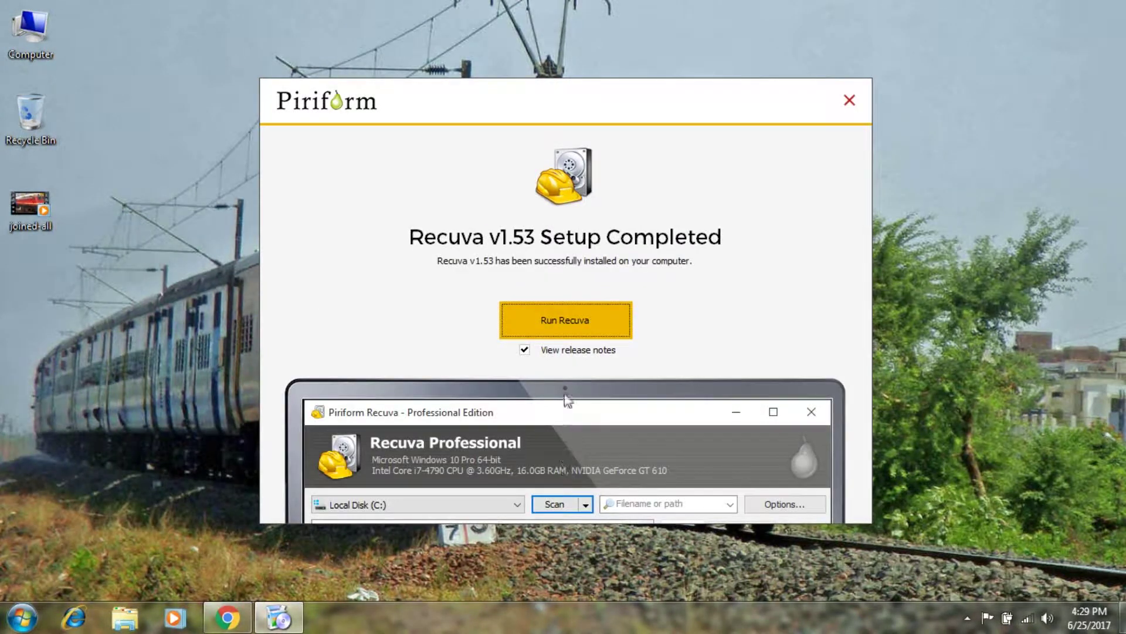
{"action": "left_click", "coordinate": [525, 350]}
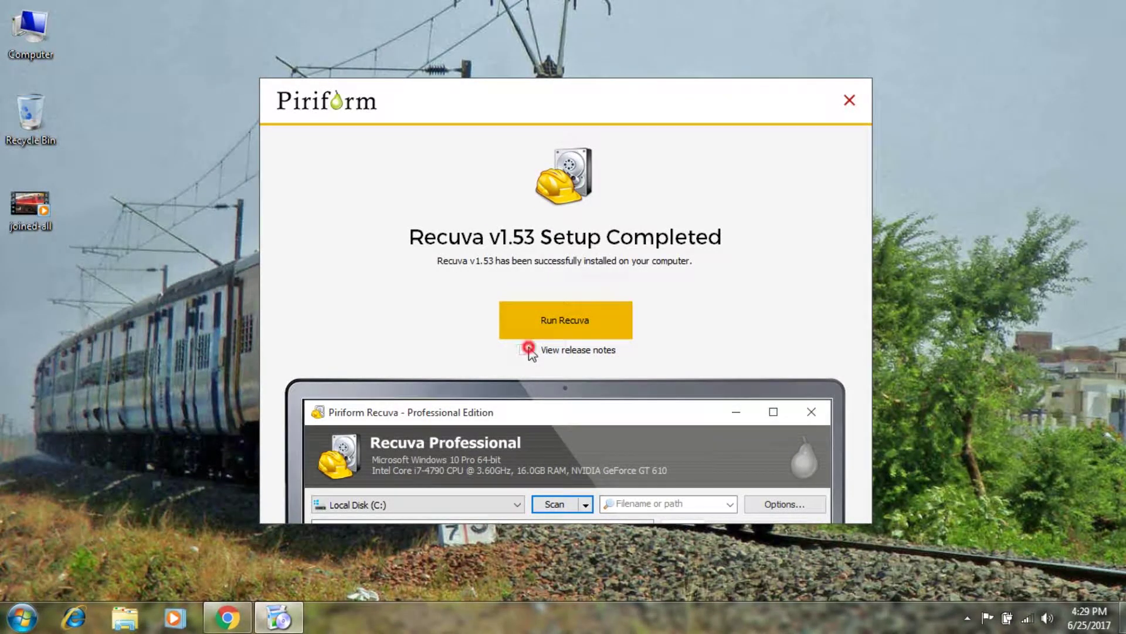
{"action": "left_click", "coordinate": [564, 325]}
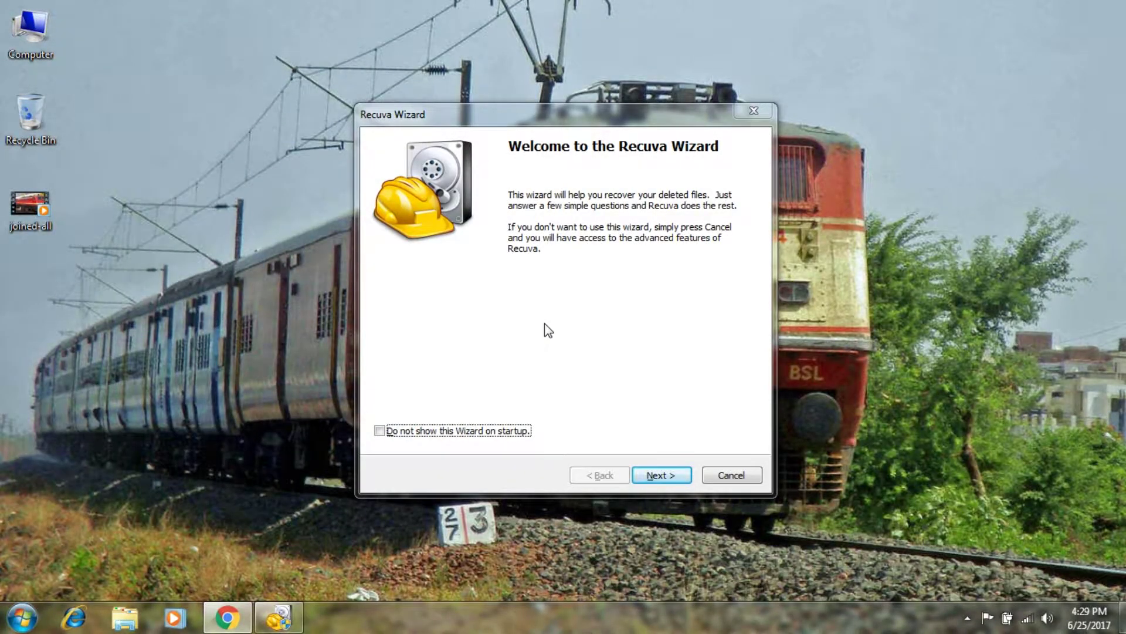
Start the Recuva Wizard and choose Pictures as the file type to recover.
{"action": "left_click", "coordinate": [674, 473]}
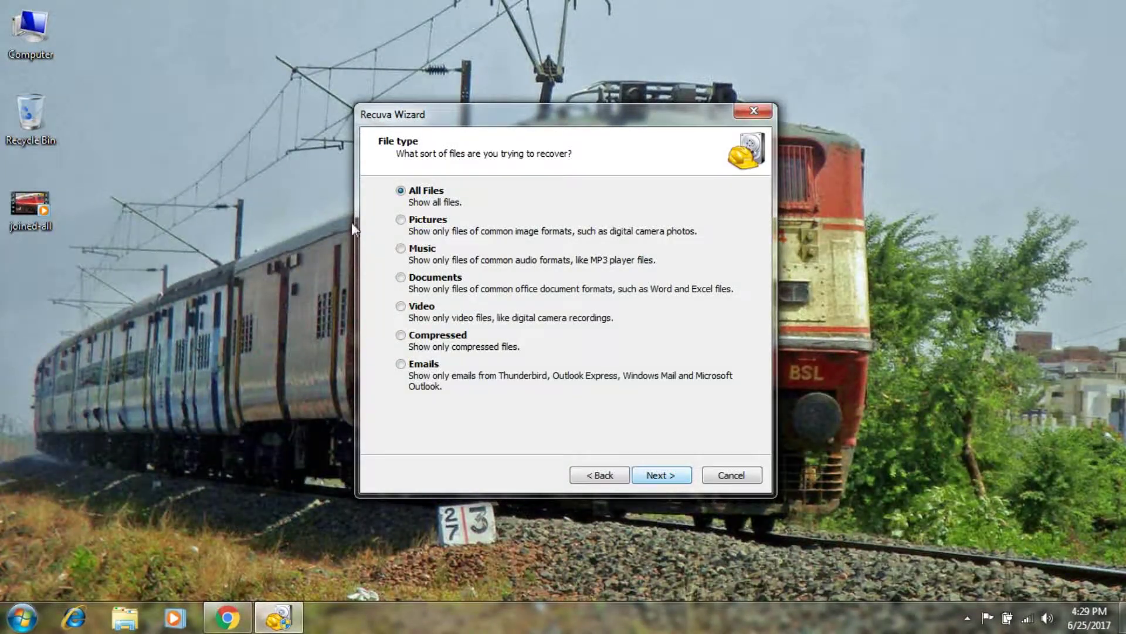
{"action": "left_click", "coordinate": [411, 221]}
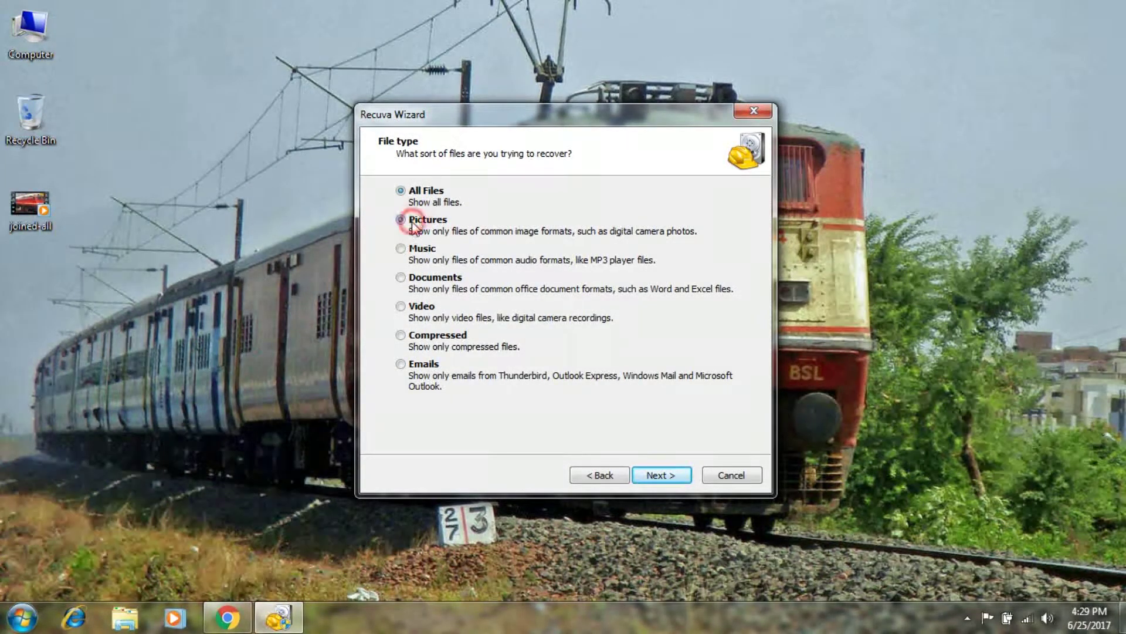
{"action": "left_click", "coordinate": [666, 480]}
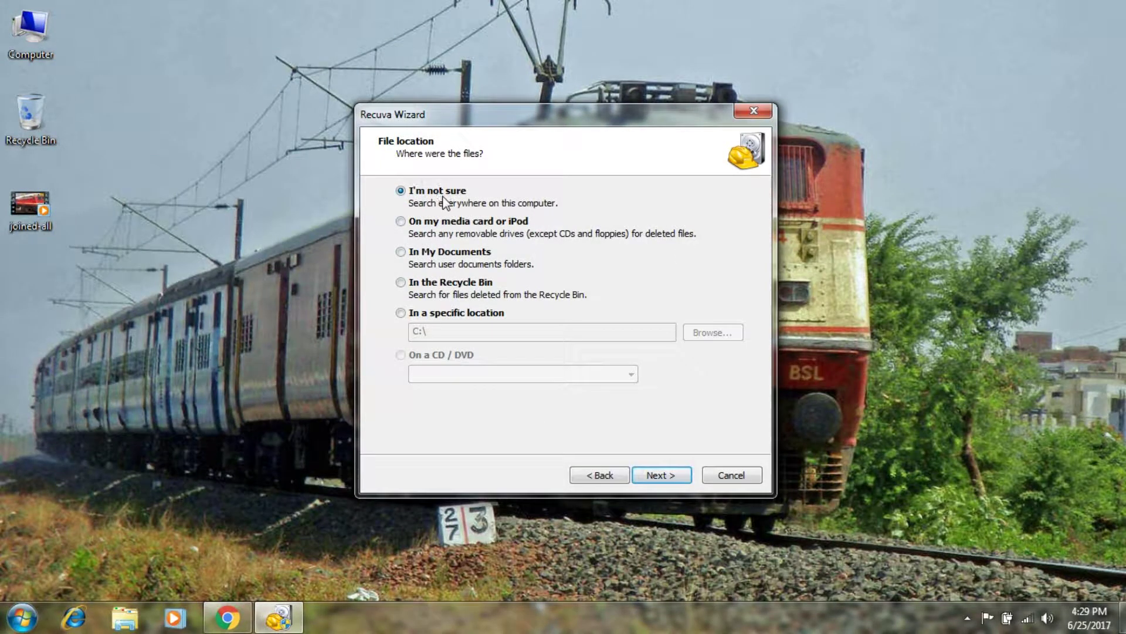
Set the search to a specific location, the extra partition (H:), and continue the wizard.
{"action": "left_click", "coordinate": [409, 315]}
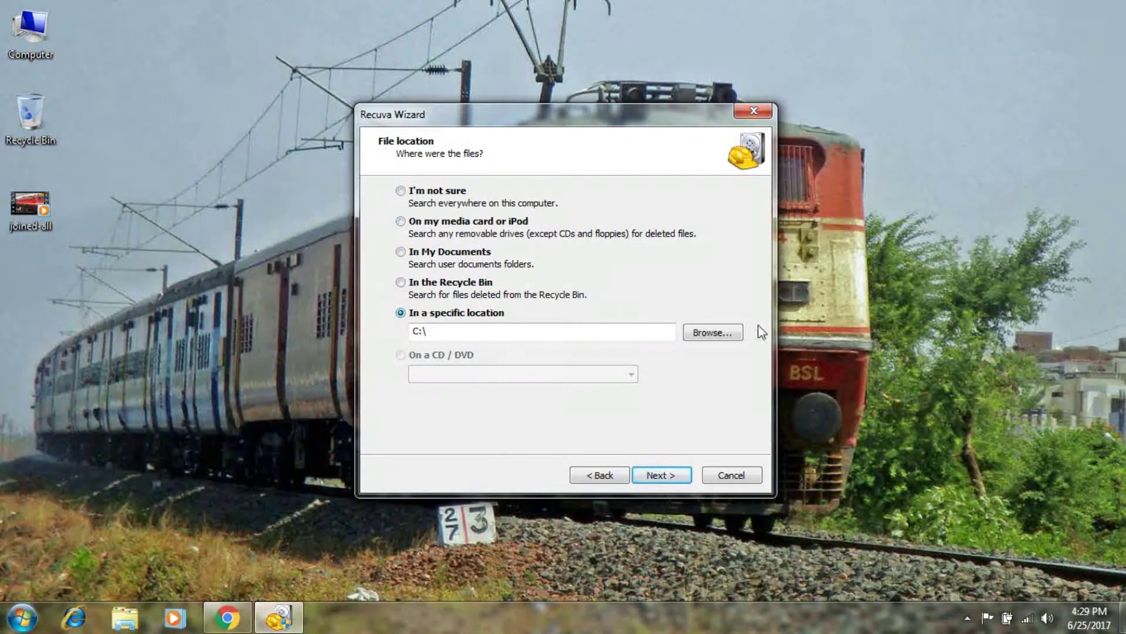
{"action": "left_click", "coordinate": [691, 332]}
{"action": "left_click", "coordinate": [465, 334]}
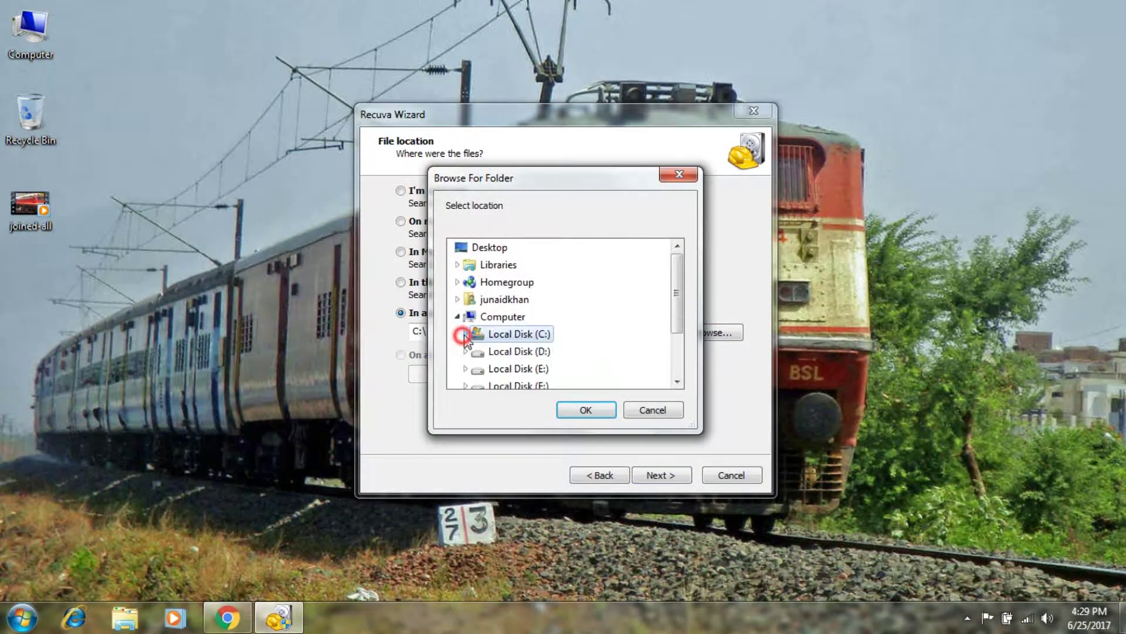
{"action": "left_click_drag", "start_coordinate": [676, 292], "coordinate": [677, 332]}
{"action": "left_click", "coordinate": [505, 354]}
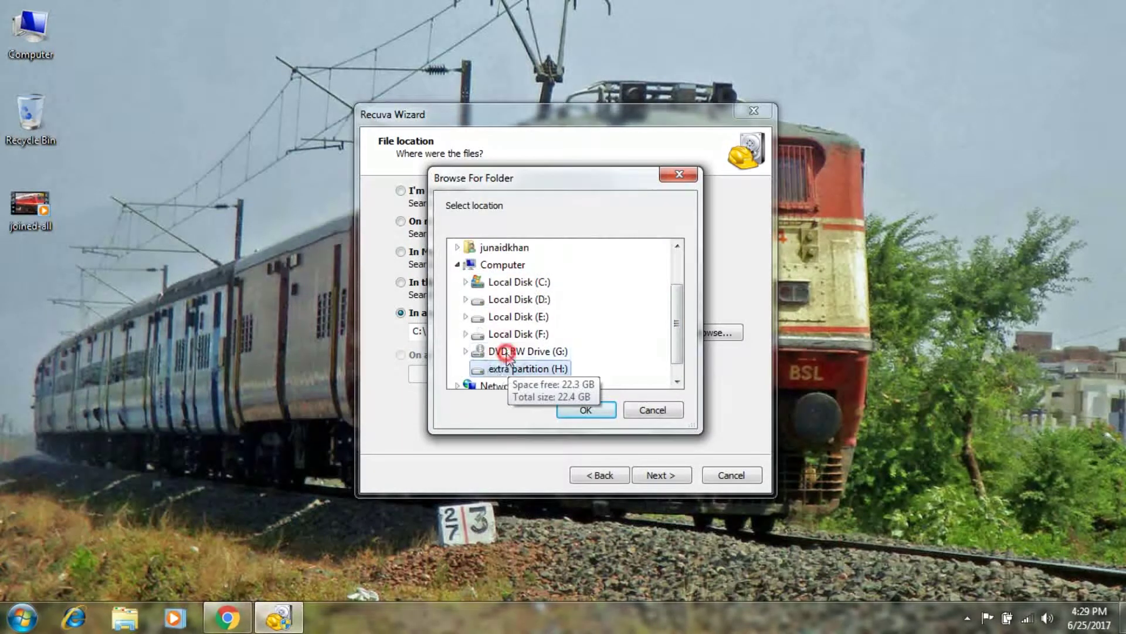
{"action": "left_click", "coordinate": [585, 411]}
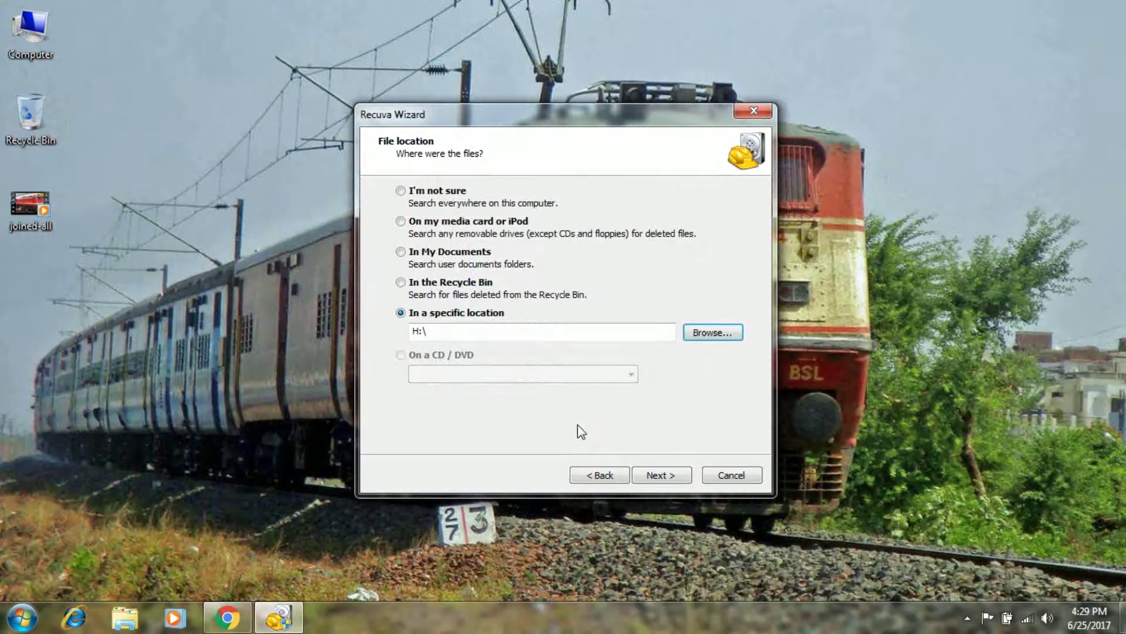
{"action": "left_click", "coordinate": [662, 480]}
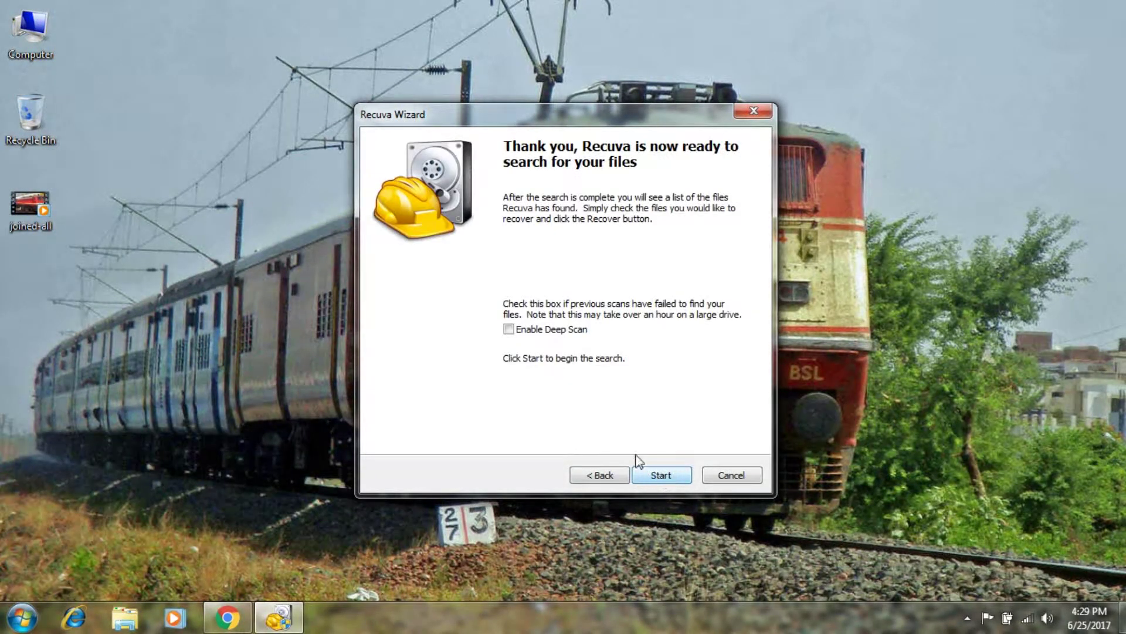
Enable Deep Scan and start searching the drive for deleted pictures.
{"action": "left_click", "coordinate": [533, 329]}
{"action": "left_click", "coordinate": [662, 474]}
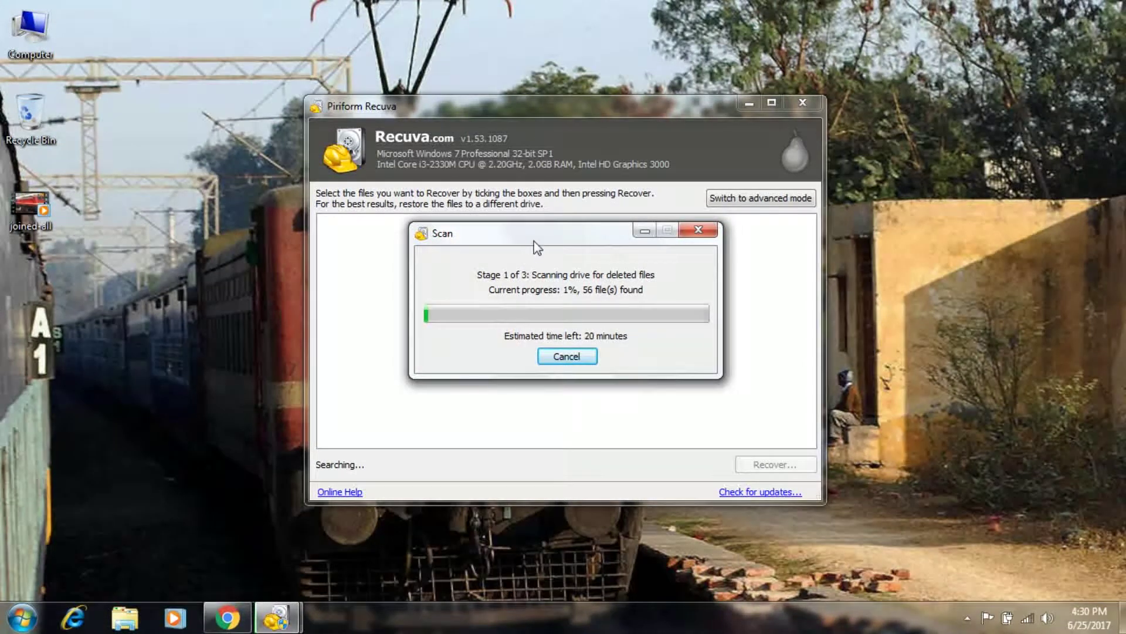
{"action": "left_click_drag", "start_coordinate": [551, 234], "coordinate": [523, 242]}
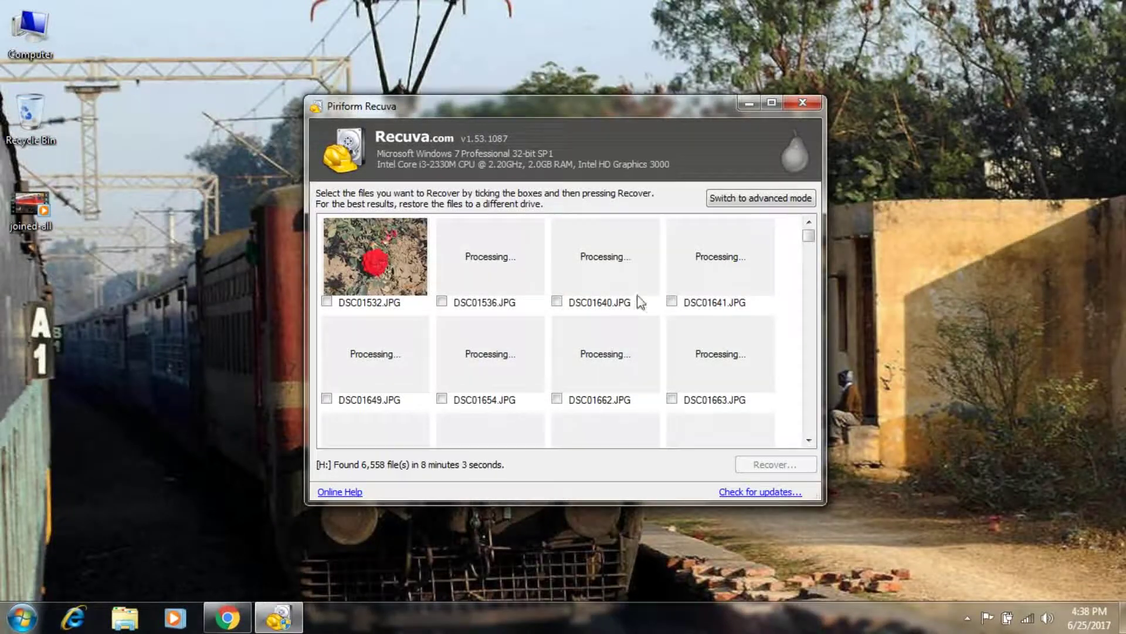
Maximize the results window and mark the ten photos with previews for recovery, DSC01532.JPG to DSC01666.JPG plus DSC01518.JPG.
{"action": "left_click", "coordinate": [772, 103]}
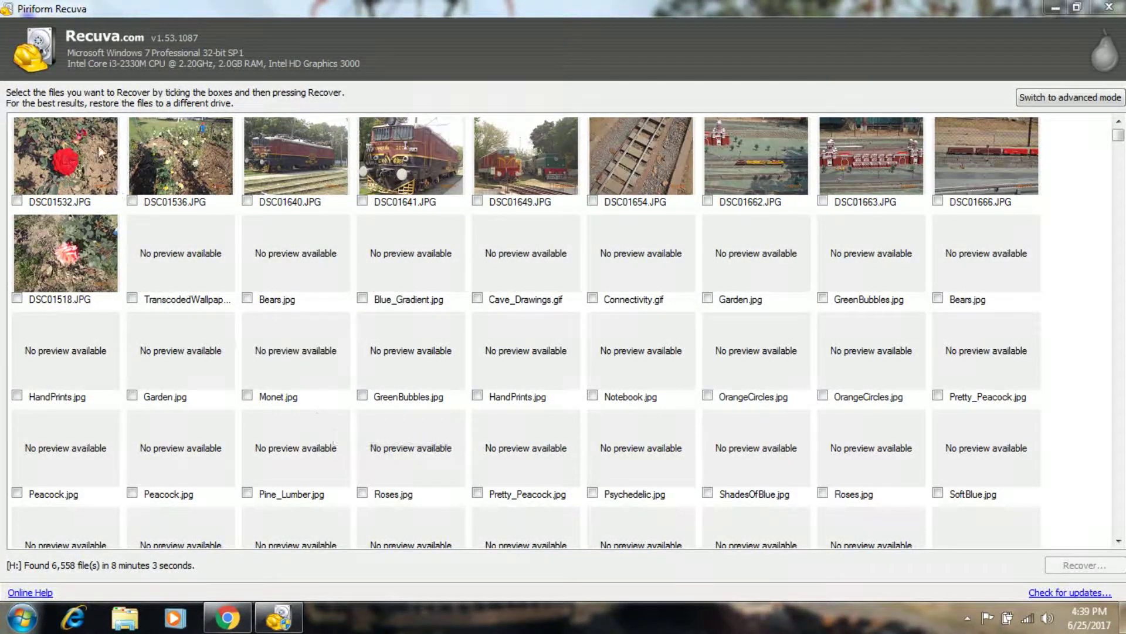
{"action": "left_click", "coordinate": [18, 200]}
{"action": "left_click", "coordinate": [132, 200]}
{"action": "left_click", "coordinate": [248, 201]}
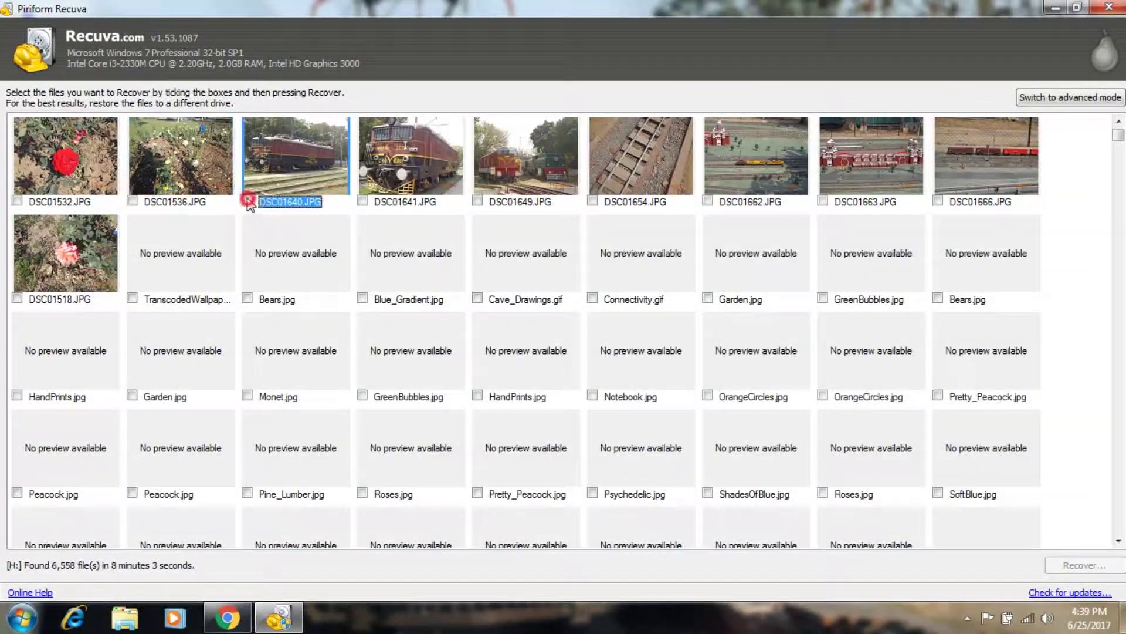
{"action": "left_click", "coordinate": [183, 163]}
{"action": "left_click", "coordinate": [71, 156]}
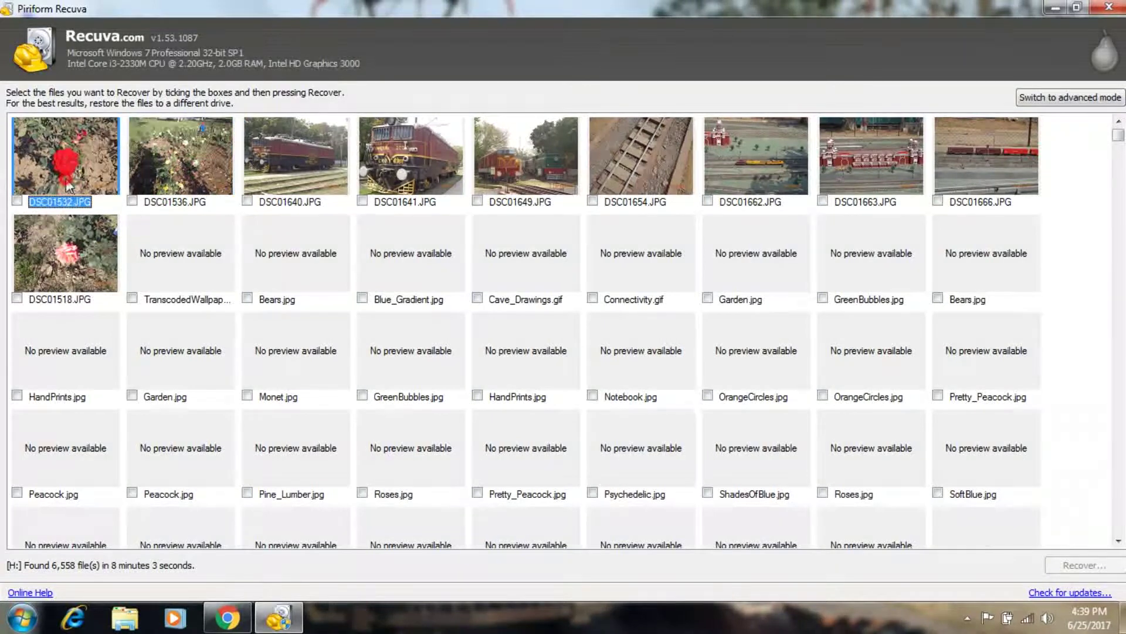
{"action": "key", "text": "space"}
{"action": "left_click", "coordinate": [178, 166]}
{"action": "key", "text": "space"}
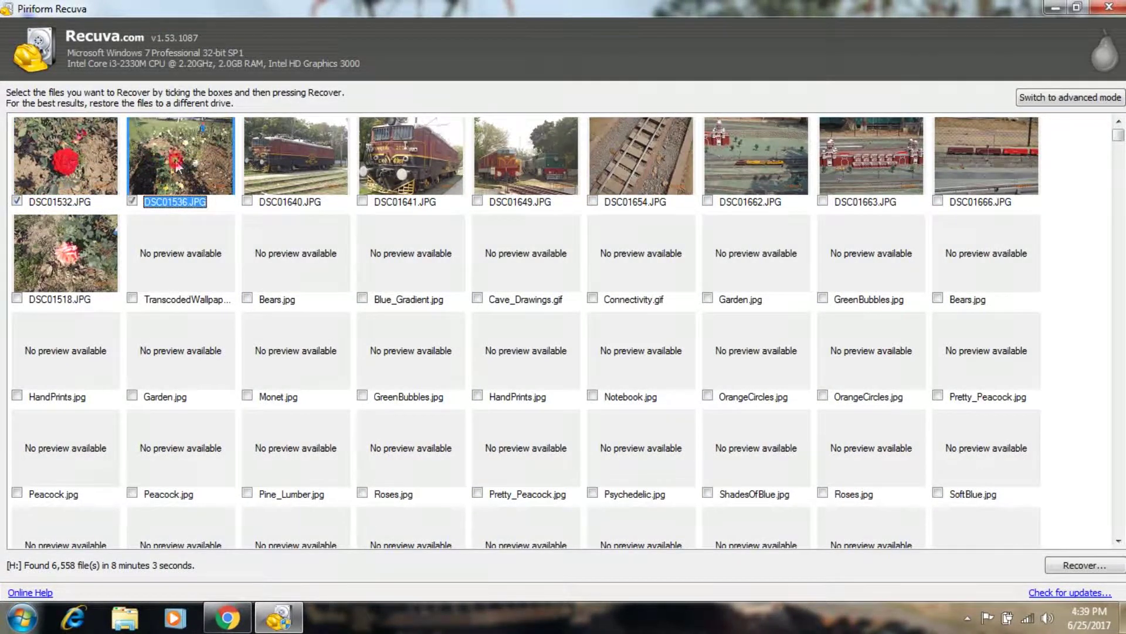
{"action": "left_click", "coordinate": [280, 162]}
{"action": "key", "text": "space"}
{"action": "left_click", "coordinate": [408, 176]}
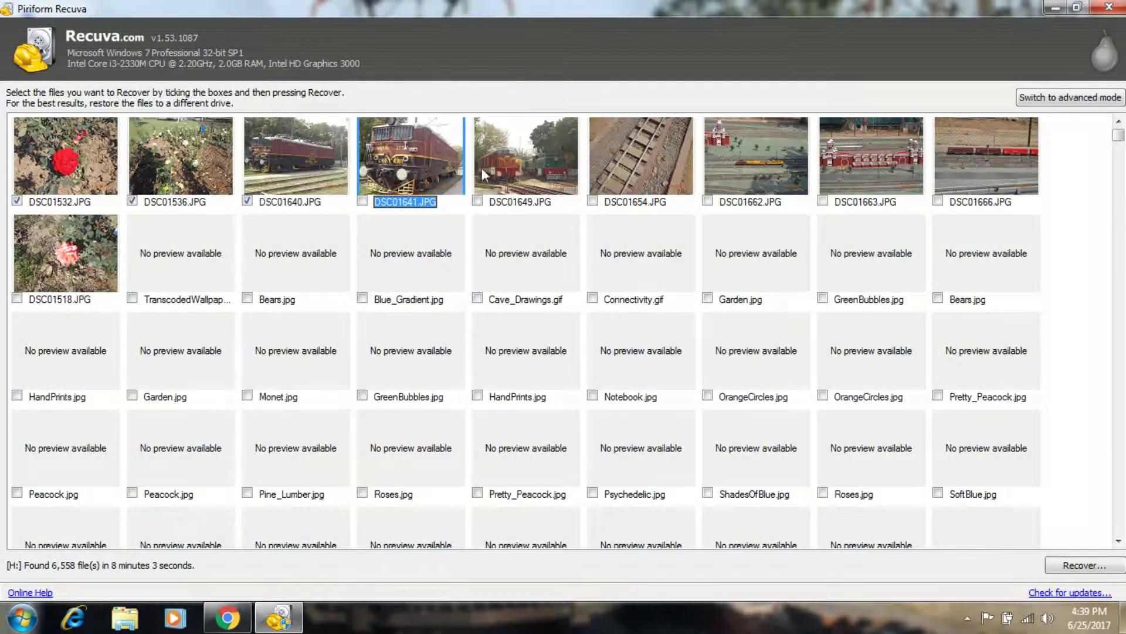
{"action": "left_click", "coordinate": [510, 154]}
{"action": "key", "text": "space"}
{"action": "left_click", "coordinate": [638, 146]}
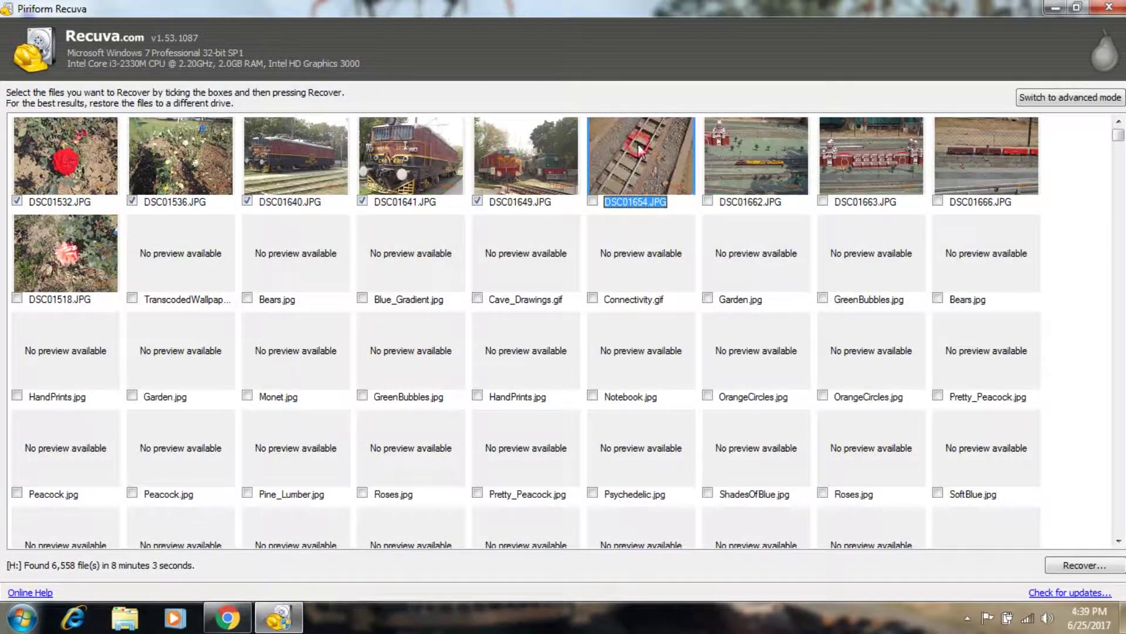
{"action": "left_click", "coordinate": [740, 150]}
{"action": "left_click", "coordinate": [644, 157]}
{"action": "key", "text": "space"}
{"action": "left_click", "coordinate": [777, 157]}
{"action": "key", "text": "space"}
{"action": "left_click", "coordinate": [845, 157]}
{"action": "key", "text": "space"}
{"action": "left_click", "coordinate": [979, 188]}
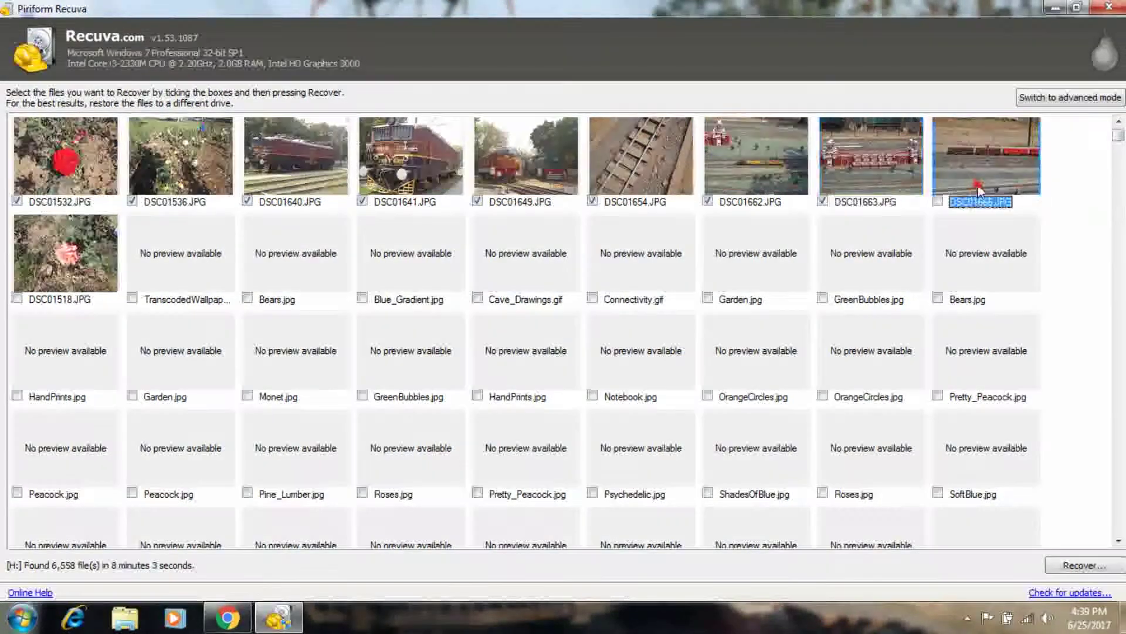
{"action": "key", "text": "space"}
{"action": "left_click", "coordinate": [34, 258]}
{"action": "key", "text": "space"}
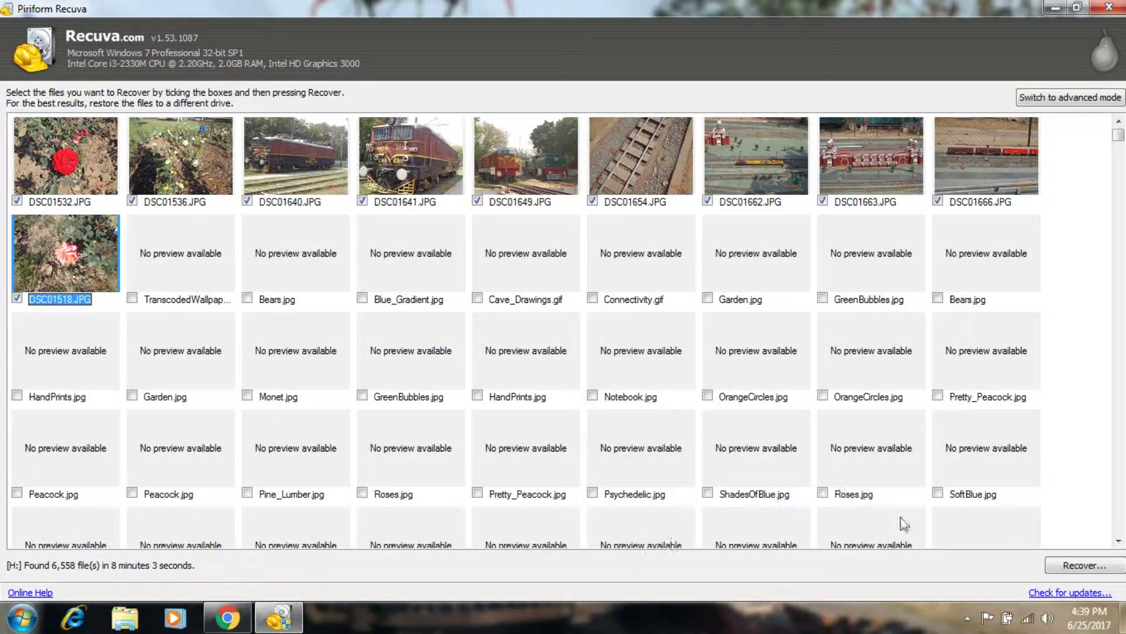
Recover the marked photos to extra partition (H:), accept restoring to the same drive and close the completion summary.
{"action": "left_click", "coordinate": [1090, 564]}
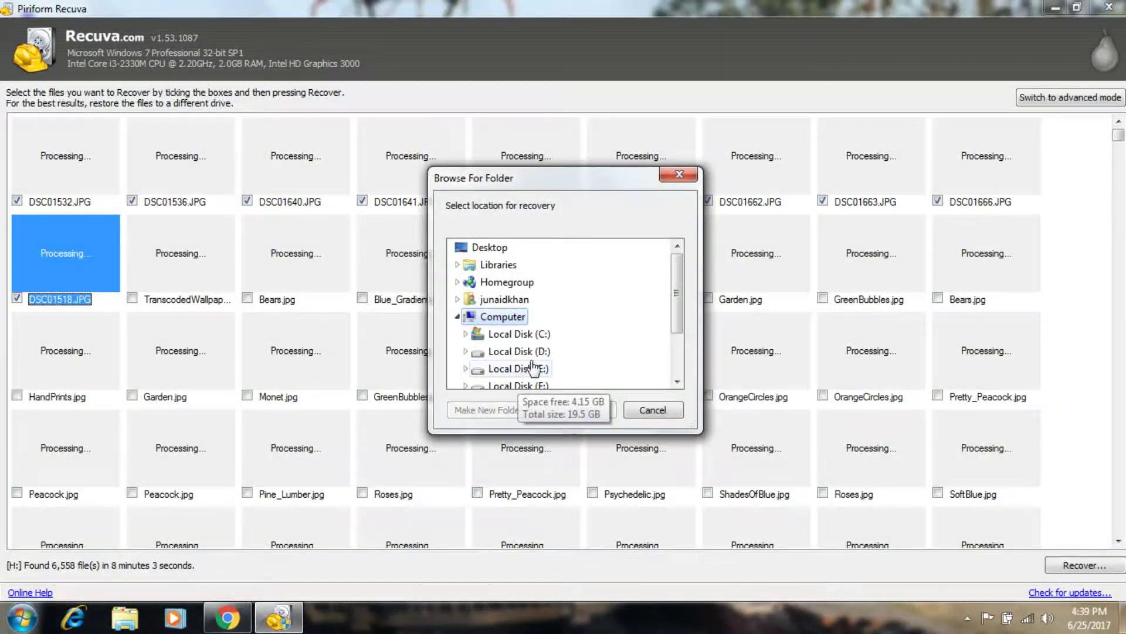
{"action": "scroll", "coordinate": [679, 364], "scroll_direction": "down", "scroll_amount": 1}
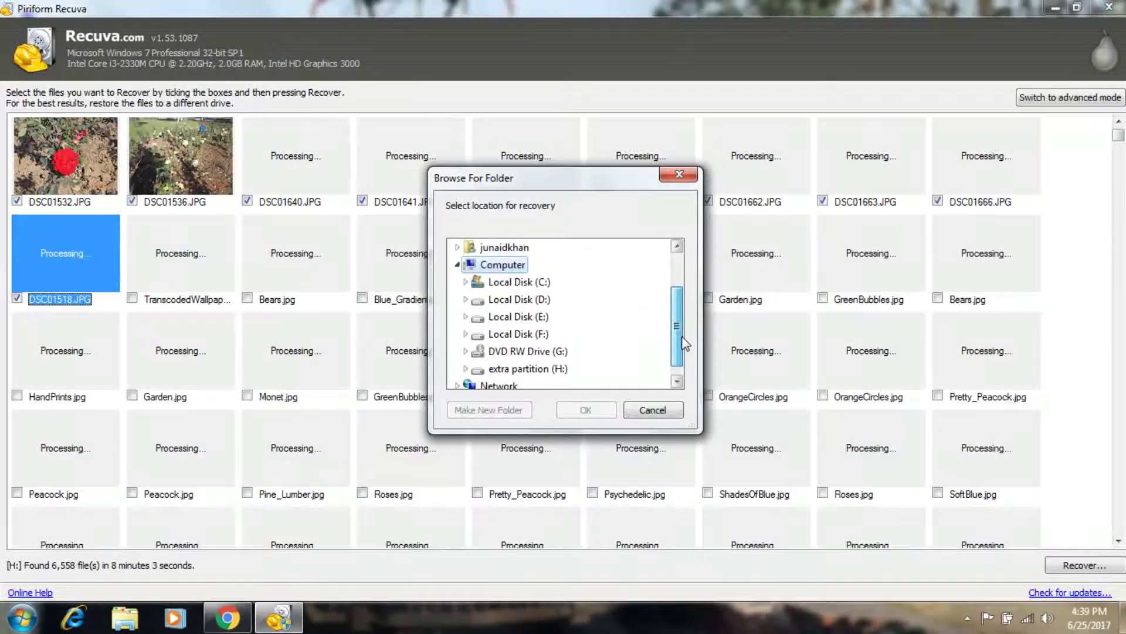
{"action": "left_click", "coordinate": [524, 369]}
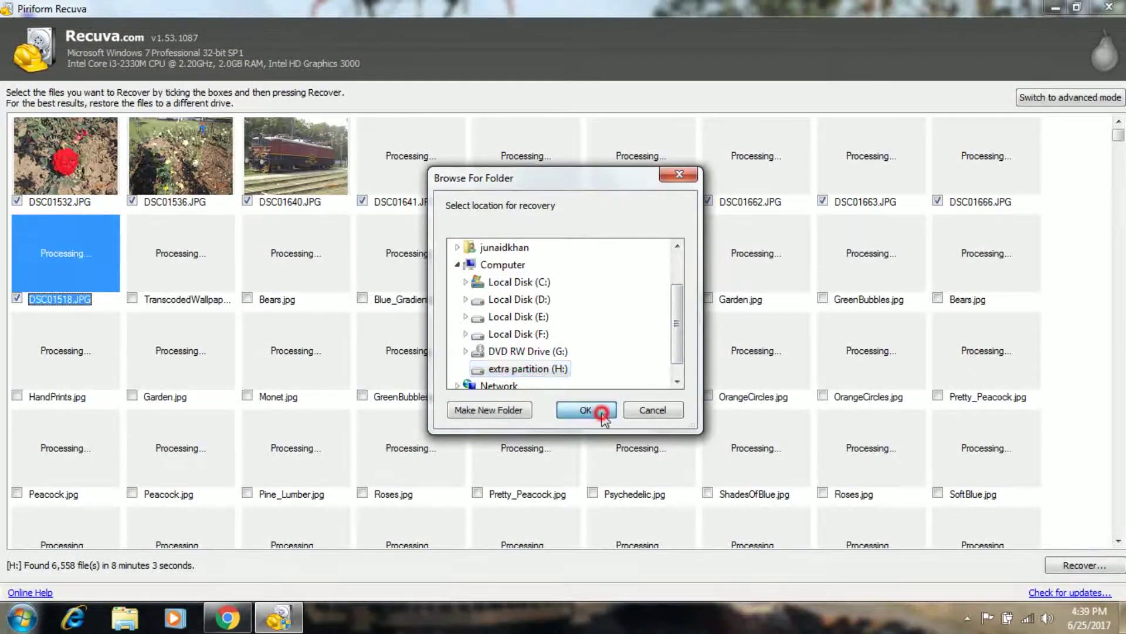
{"action": "left_click", "coordinate": [603, 414]}
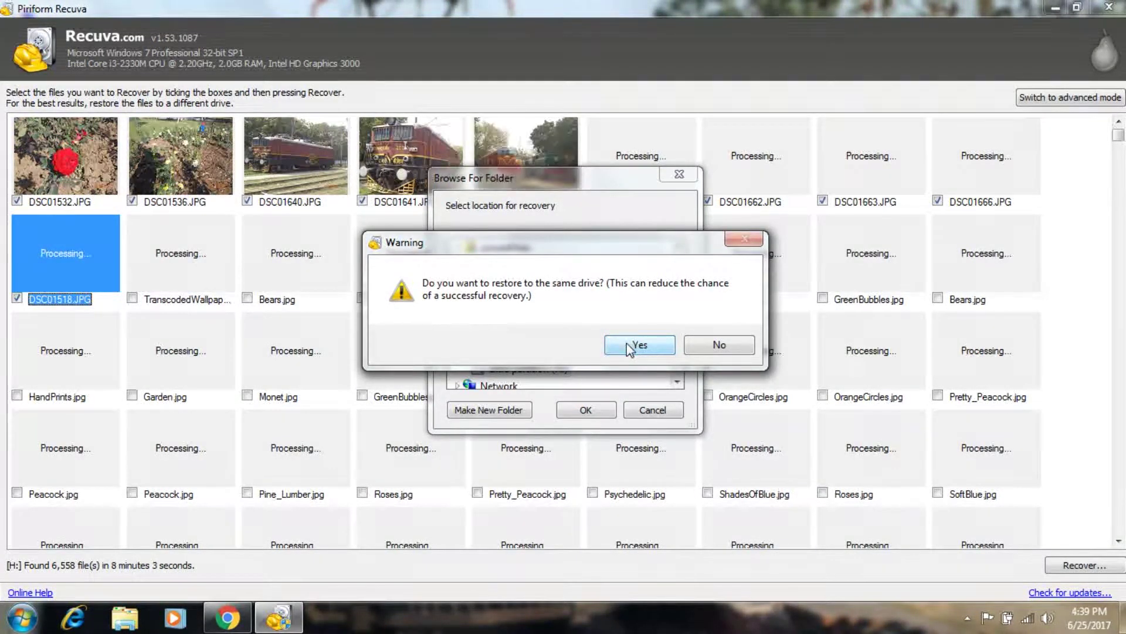
{"action": "left_click", "coordinate": [629, 346]}
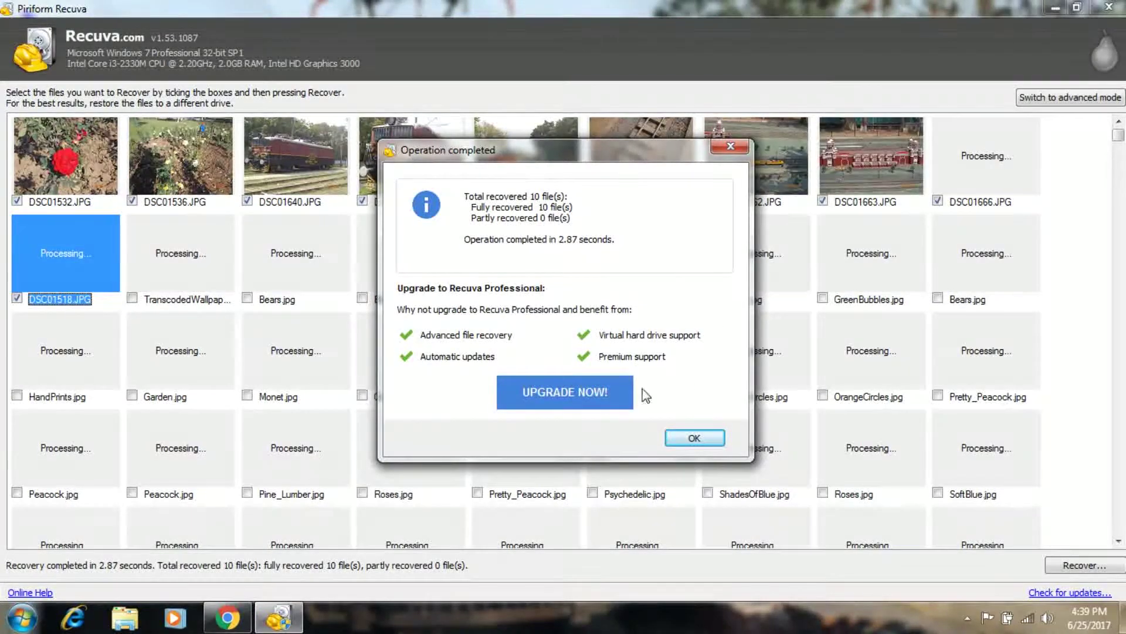
{"action": "left_click", "coordinate": [694, 439]}
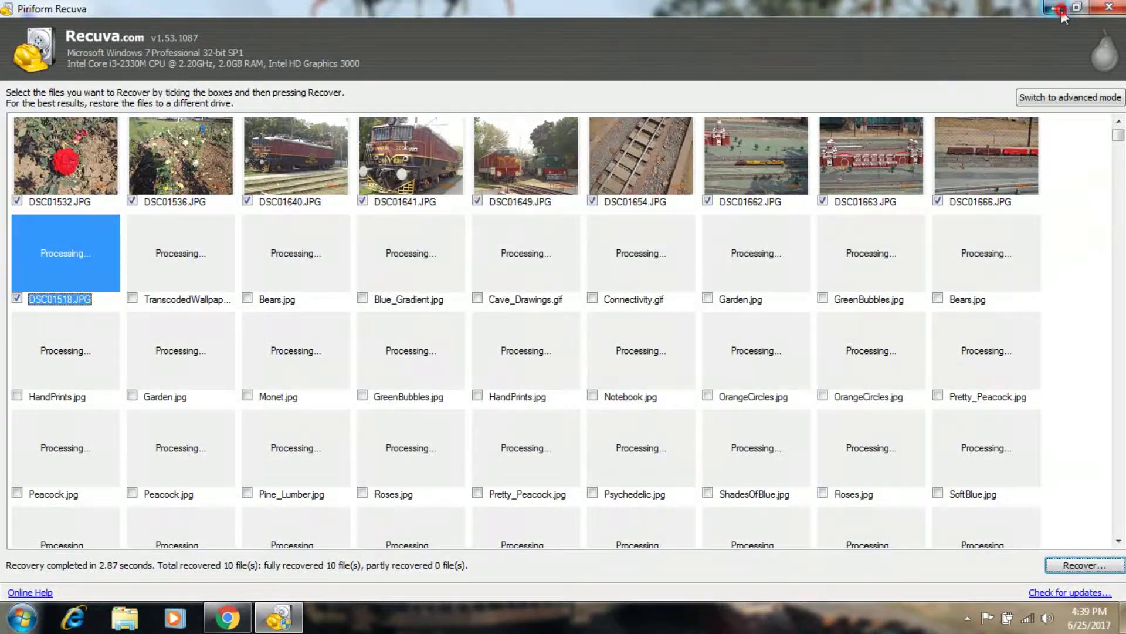
Minimize Recuva, browse the recovered photos on extra partition (H:) and open DSC01518 in Windows Photo Viewer.
{"action": "left_click", "coordinate": [1056, 8]}
{"action": "double_click", "coordinate": [26, 29]}
{"action": "double_click", "coordinate": [475, 240]}
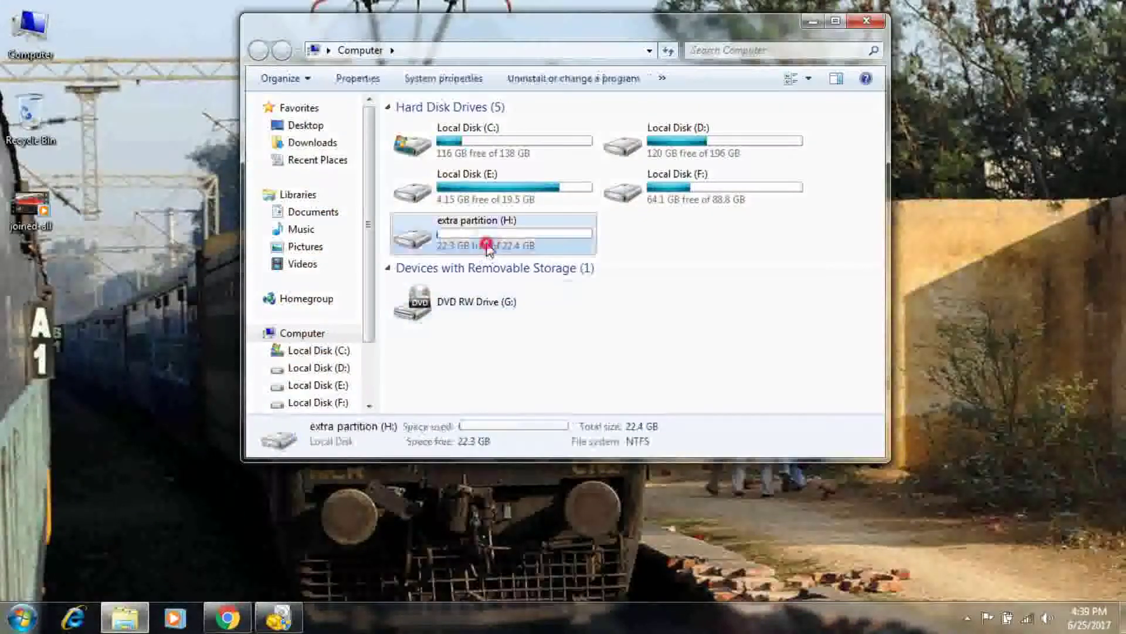
{"action": "left_click", "coordinate": [430, 143]}
{"action": "key", "text": "Right"}
{"action": "key", "text": "Right"}
{"action": "key", "text": "Right"}
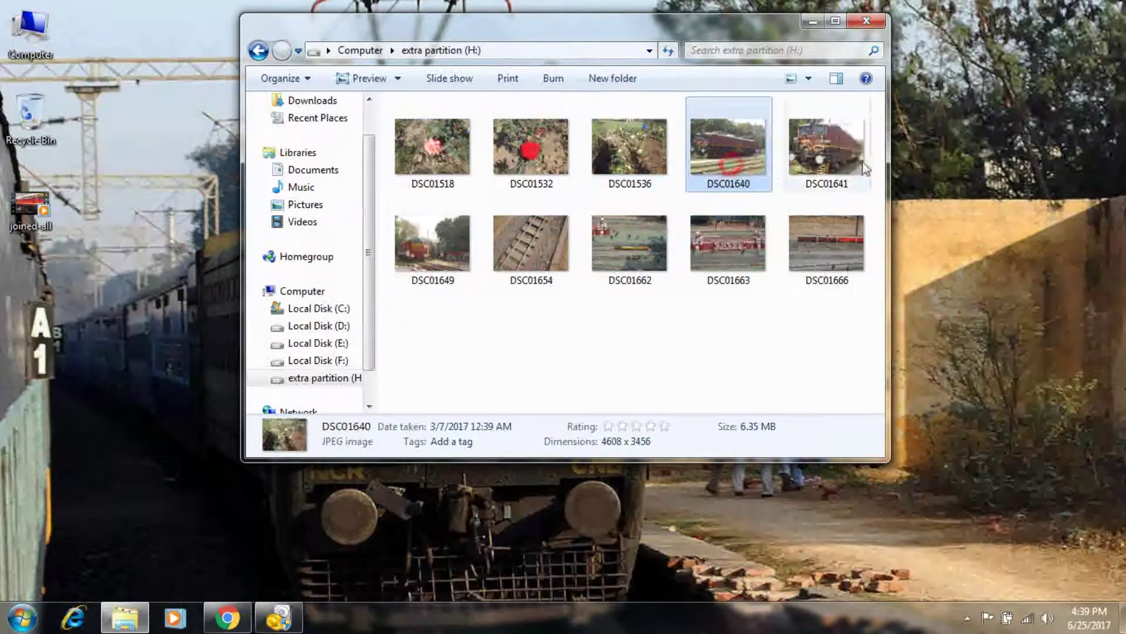
{"action": "double_click", "coordinate": [402, 163]}
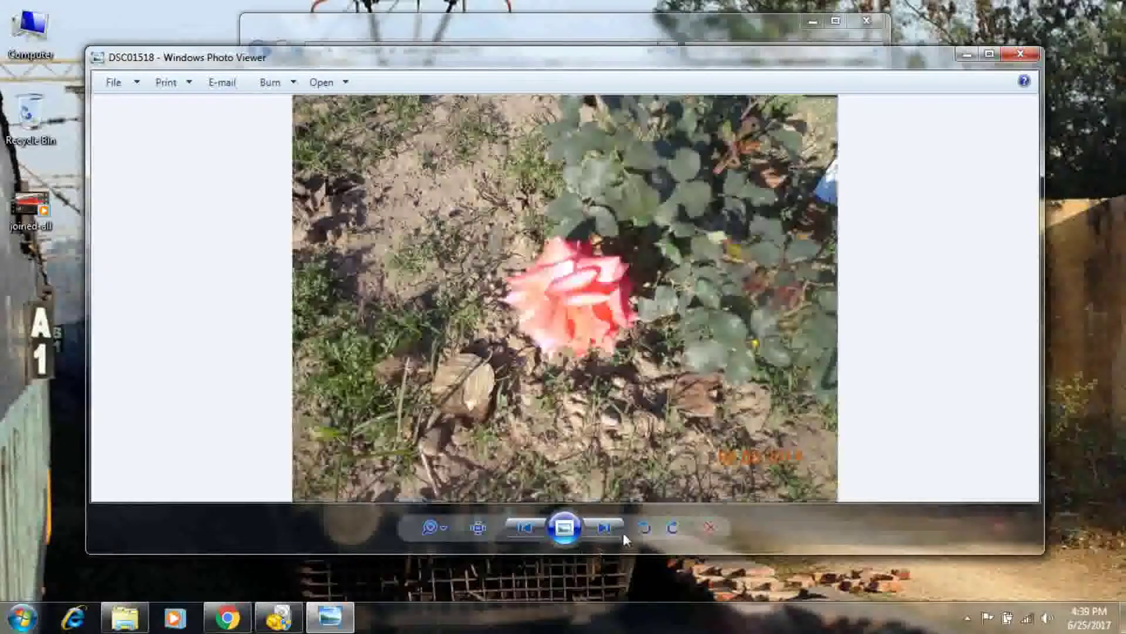
Page through the recovered photos from DSC01518 to DSC01663 to check that they open intact, and close the photo viewer.
{"action": "left_click", "coordinate": [606, 528]}
{"action": "left_click", "coordinate": [606, 529]}
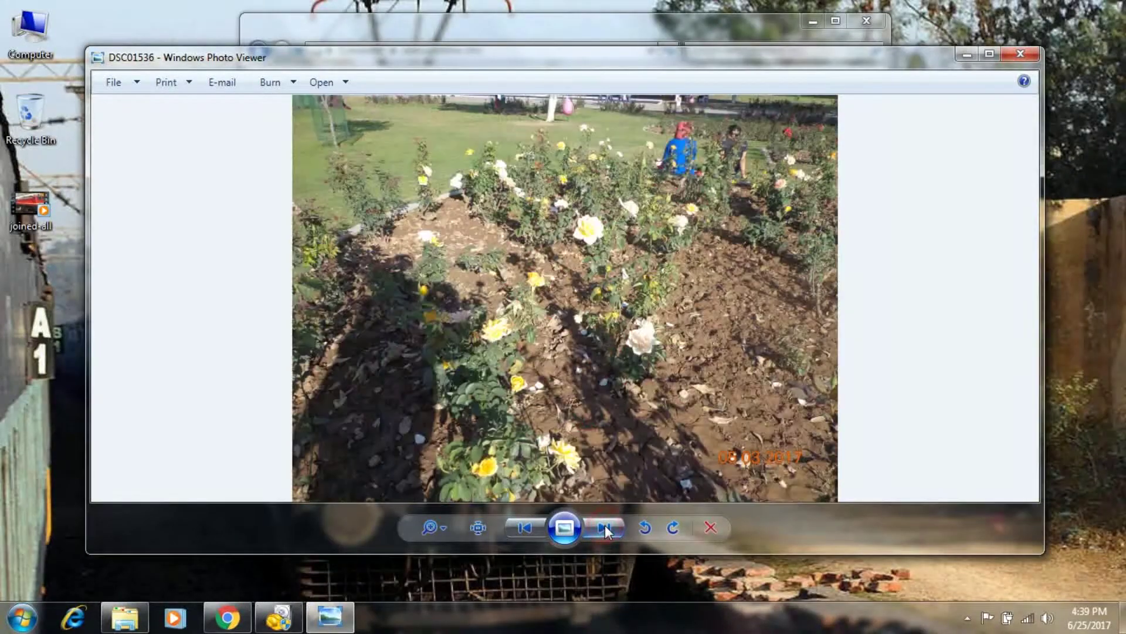
{"action": "left_click", "coordinate": [605, 528]}
{"action": "left_click", "coordinate": [606, 528]}
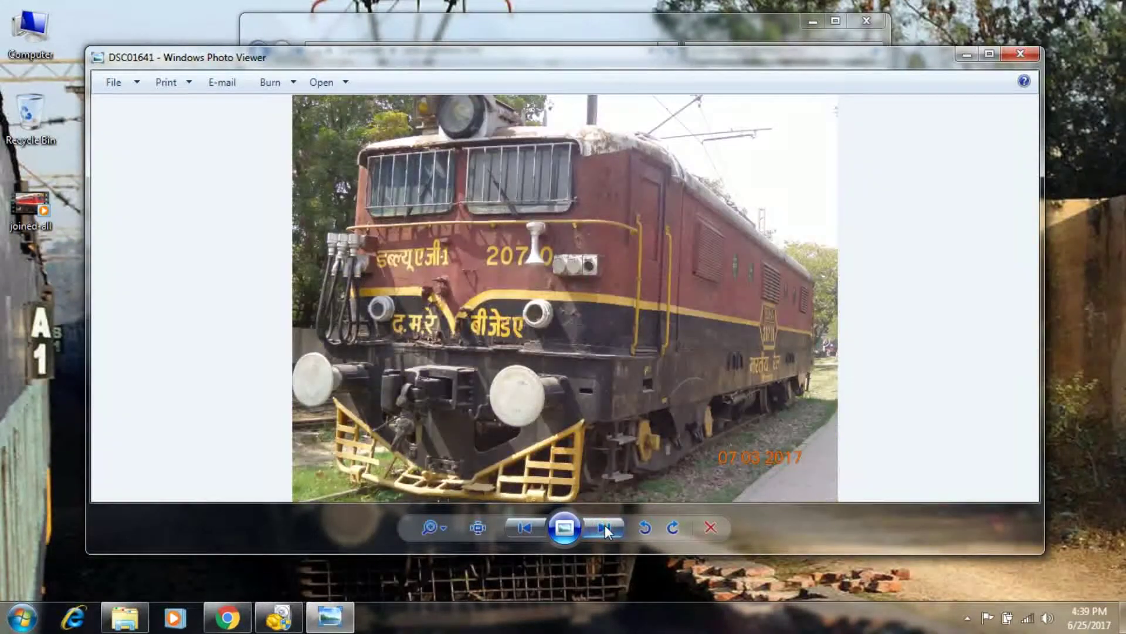
{"action": "left_click", "coordinate": [605, 528]}
{"action": "left_click", "coordinate": [604, 526]}
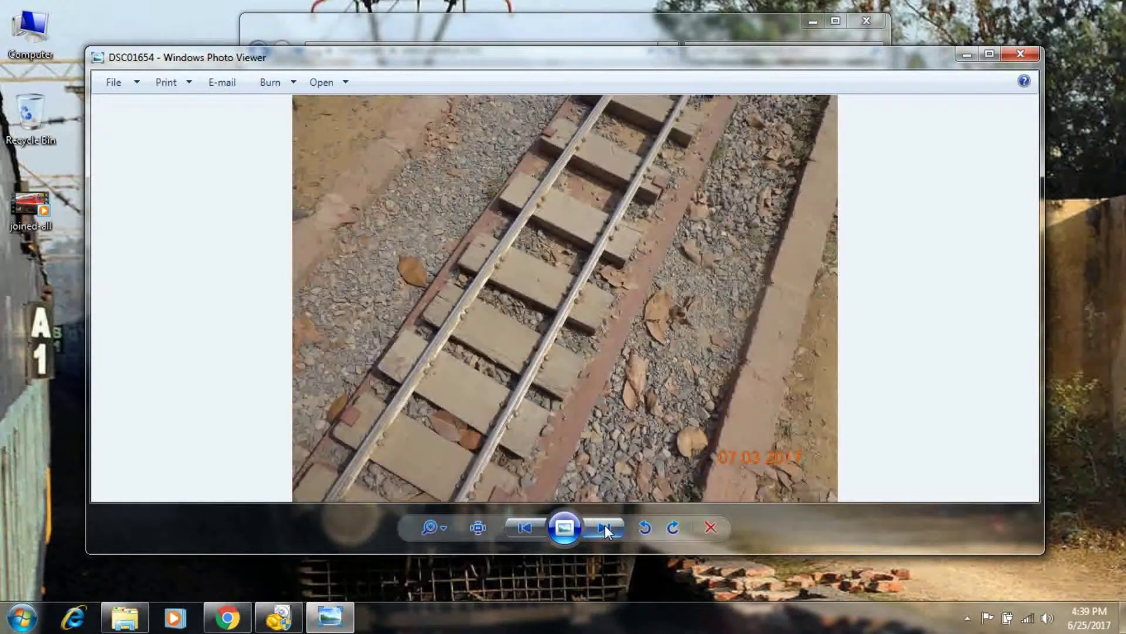
{"action": "left_click", "coordinate": [606, 528]}
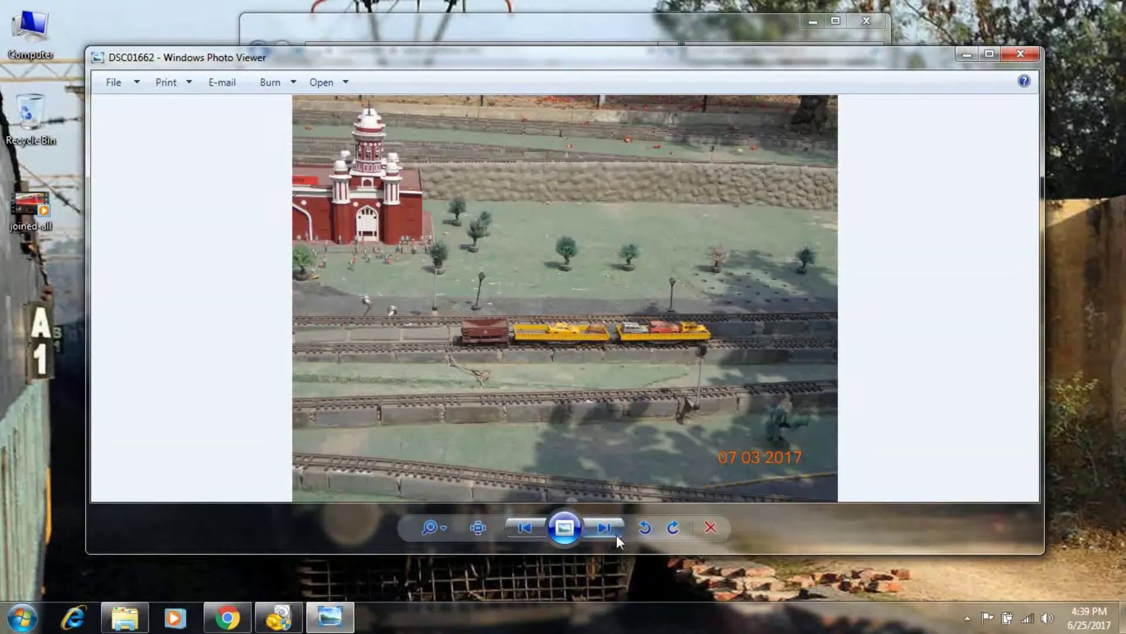
{"action": "left_click", "coordinate": [608, 526]}
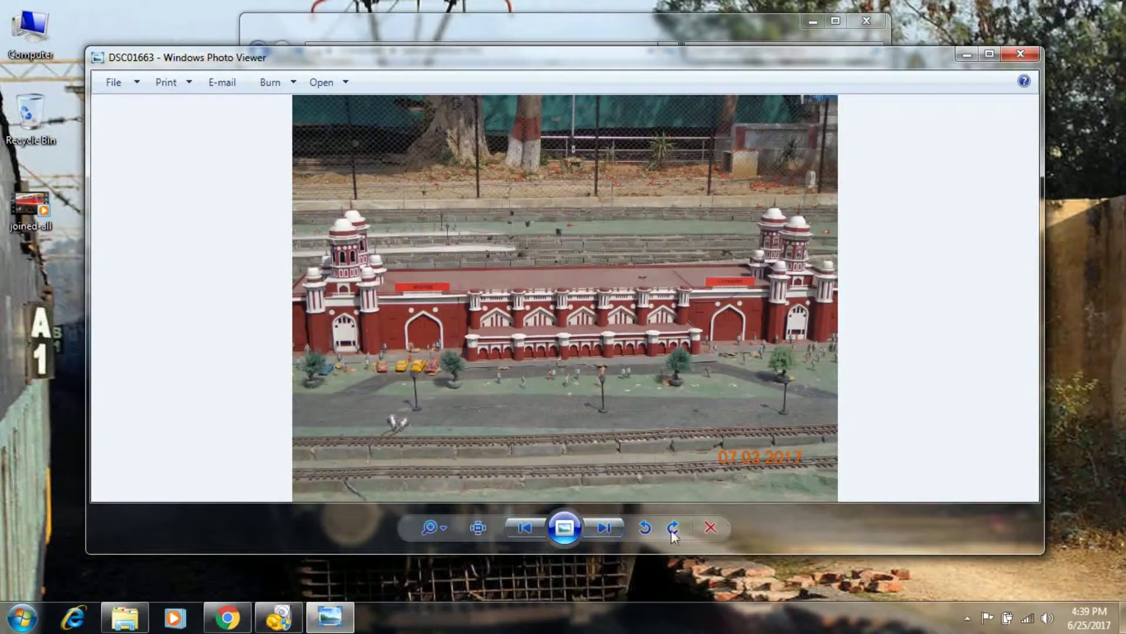
{"action": "left_click", "coordinate": [1021, 54]}
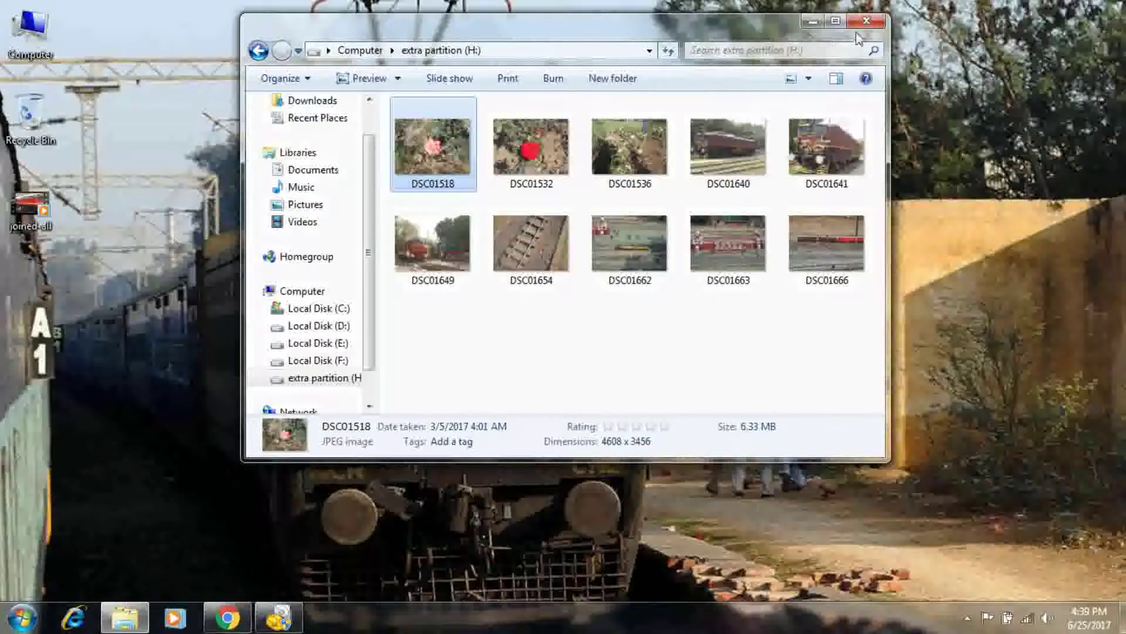
Close the extra partition (H:) folder window, and bring Recuva's results back up for a brief check before minimizing them.
{"action": "left_click", "coordinate": [863, 28]}
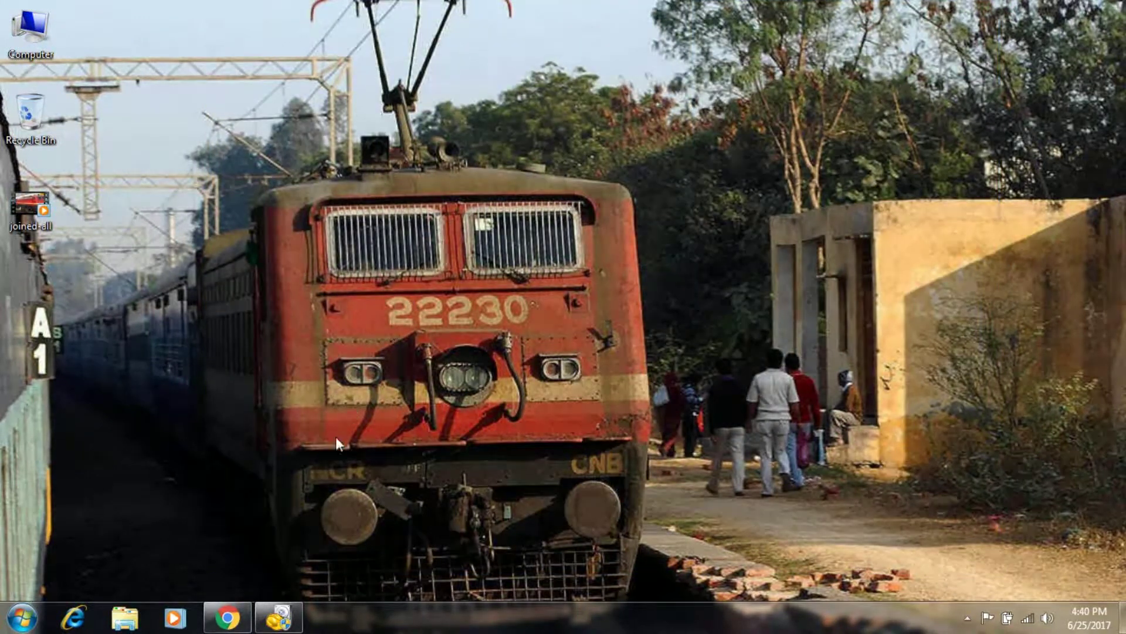
{"action": "left_click", "coordinate": [280, 616]}
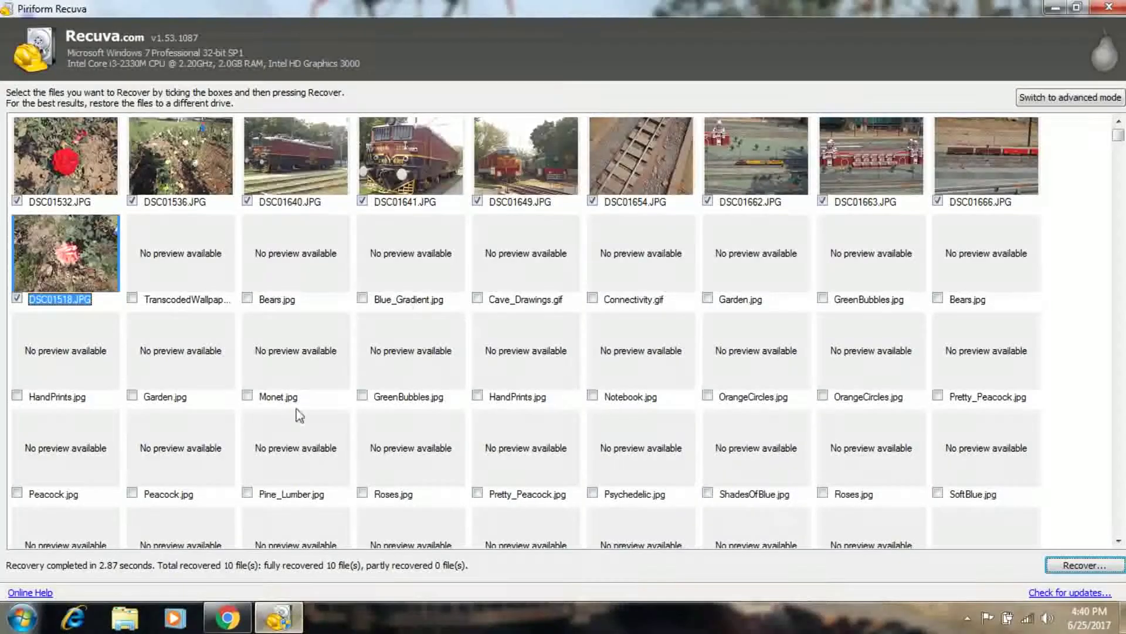
{"action": "left_click", "coordinate": [1055, 8]}
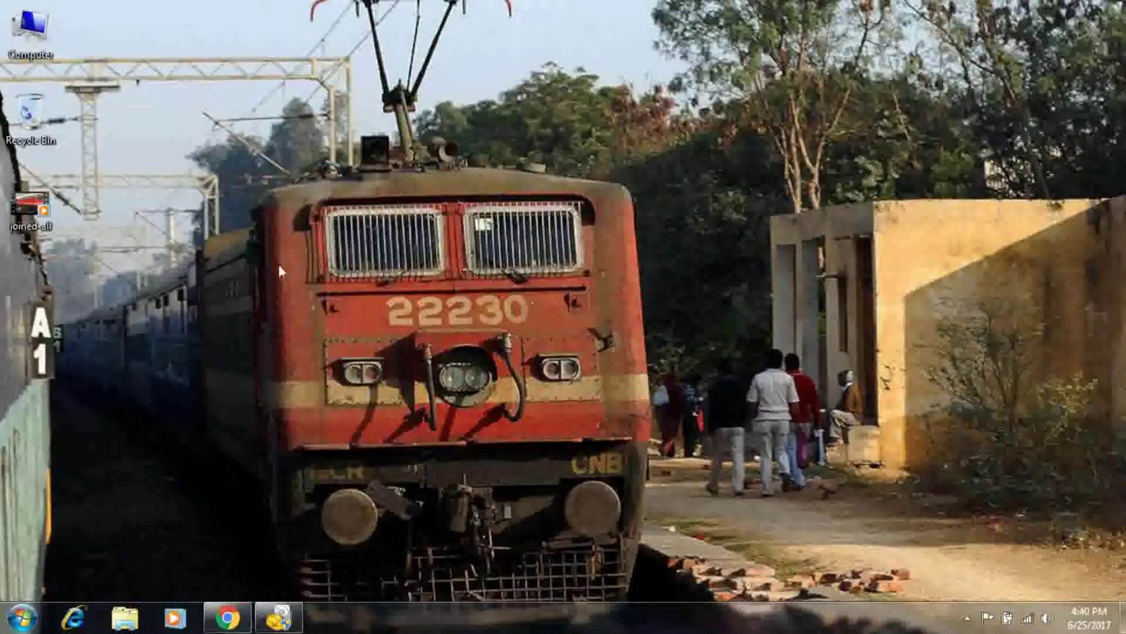